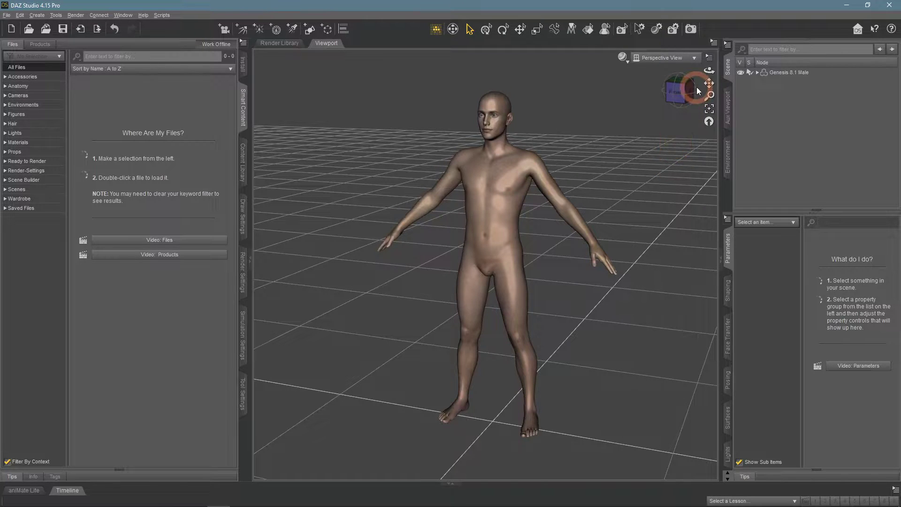
Step: Select the Genesis 8.1 Male figure and show its shaping morphs
{"action": "left_click_drag", "start_coordinate": [708, 70], "coordinate": [710, 71]}
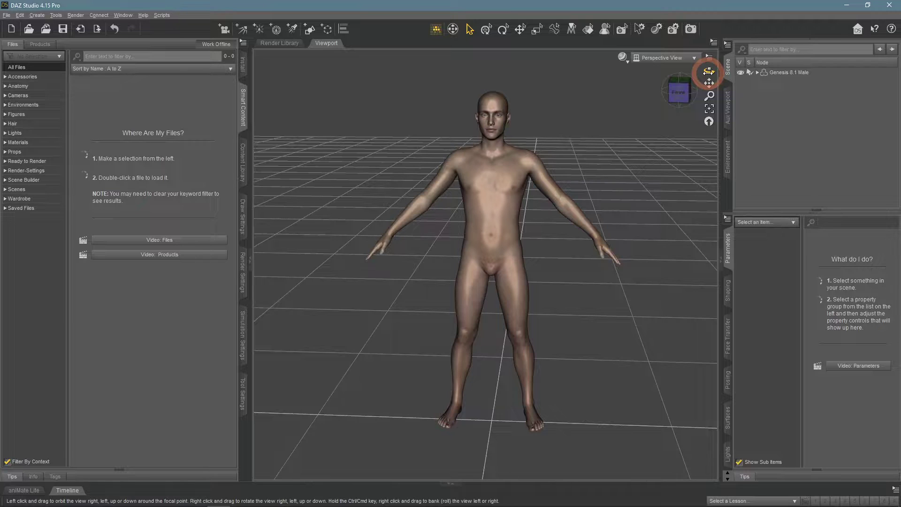
{"action": "left_click", "coordinate": [790, 73]}
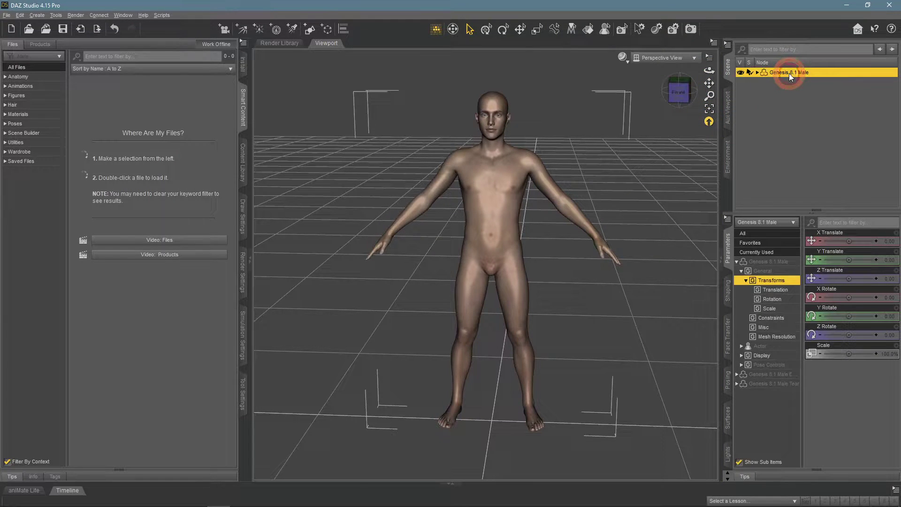
{"action": "left_click", "coordinate": [726, 304]}
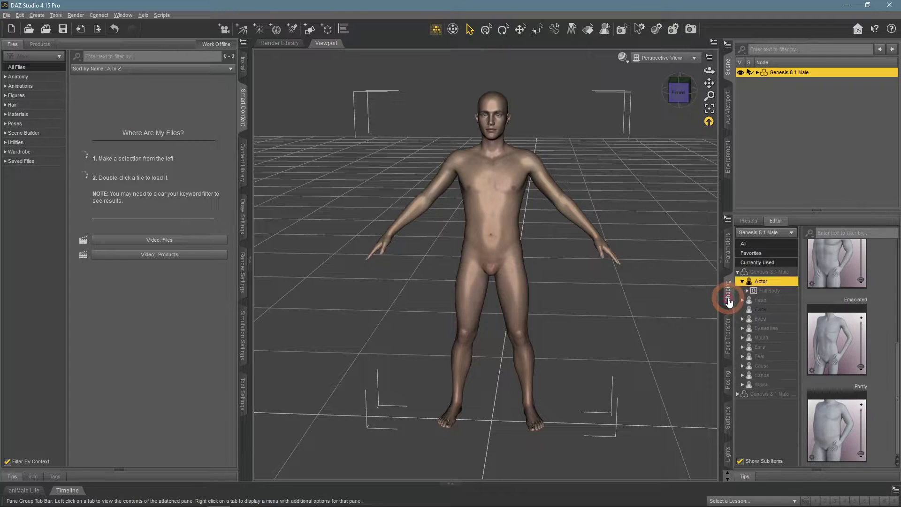
Step: Try the Bodybuilder and Portly shapes on the figure at 100% each
{"action": "scroll", "coordinate": [834, 302], "scroll_direction": "up", "scroll_amount": 1}
{"action": "left_click", "coordinate": [830, 246]}
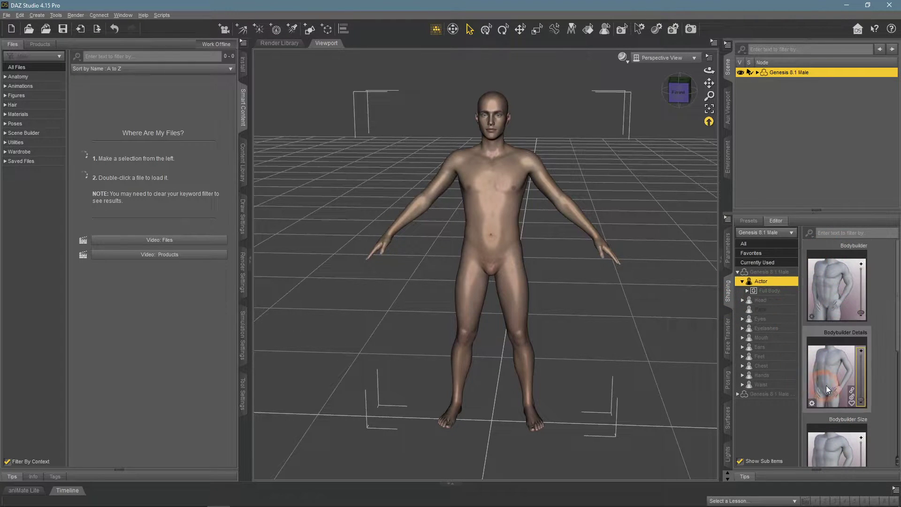
{"action": "mouse_move", "coordinate": [860, 308]}
{"action": "left_click_drag", "start_coordinate": [860, 313], "coordinate": [655, 230]}
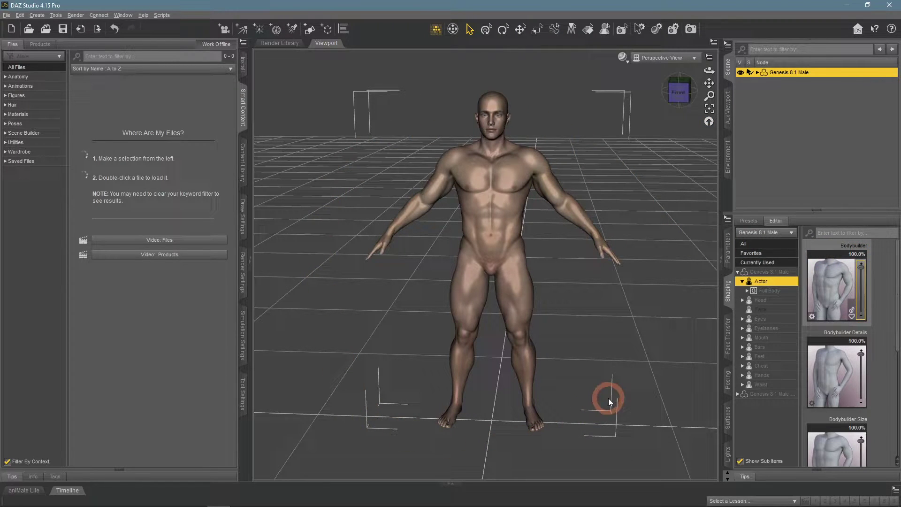
{"action": "mouse_move", "coordinate": [866, 376]}
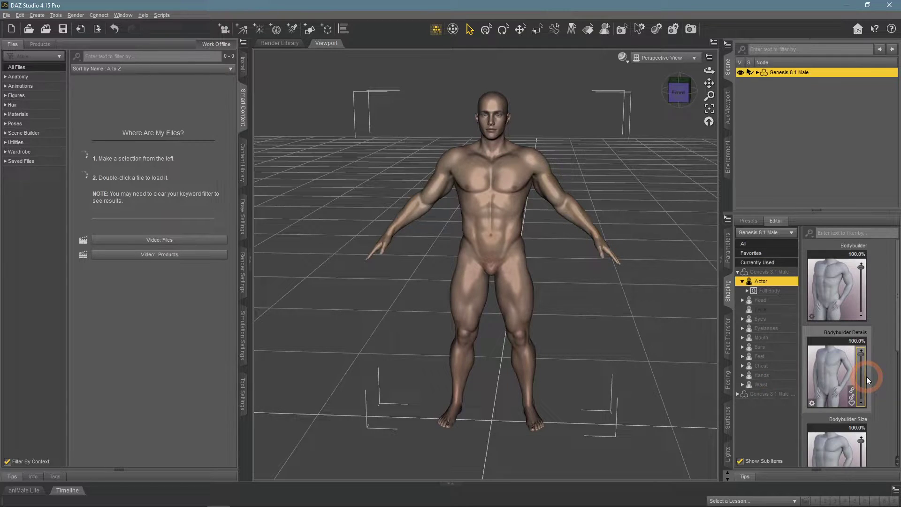
{"action": "scroll", "coordinate": [866, 376], "scroll_direction": "down", "scroll_amount": 5}
{"action": "left_click_drag", "start_coordinate": [855, 455], "coordinate": [864, 382]}
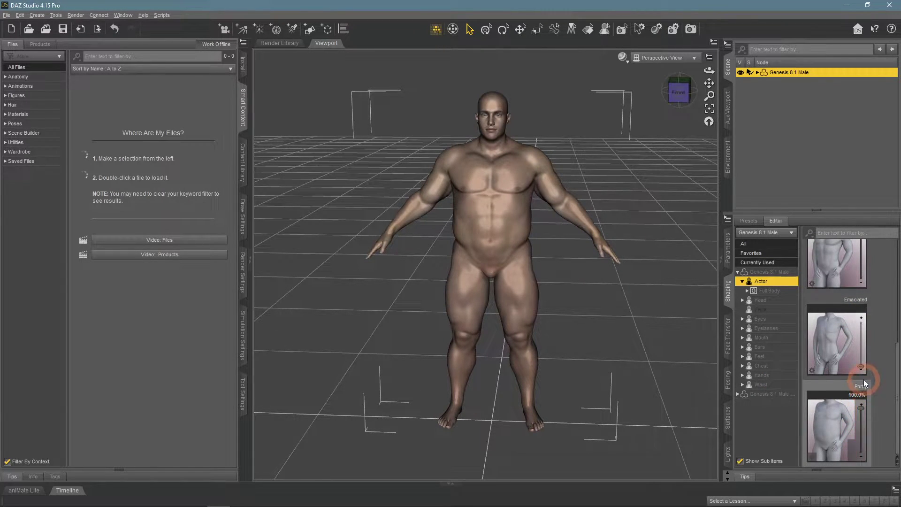
Step: Reset the figure's Bodybuilder and Portly shapes to zero
{"action": "scroll", "coordinate": [868, 376], "scroll_direction": "up", "scroll_amount": 5}
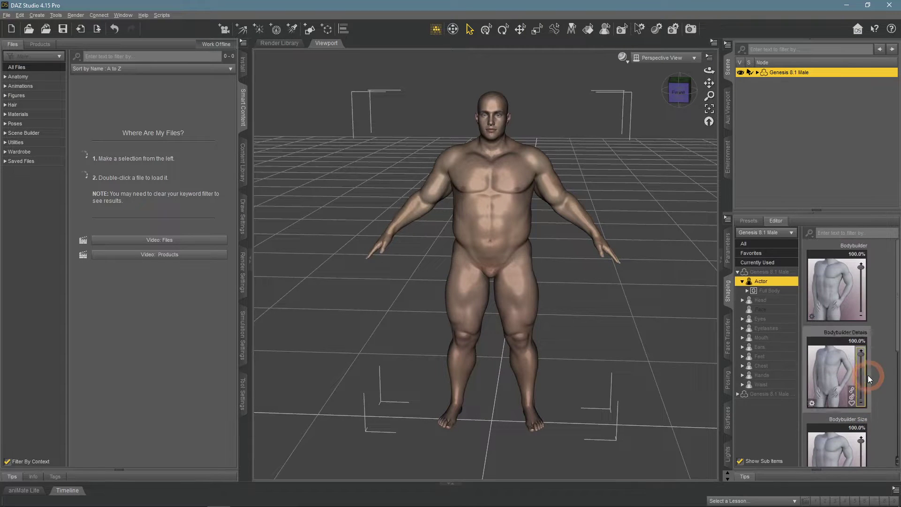
{"action": "left_click", "coordinate": [861, 267]}
{"action": "left_click_drag", "start_coordinate": [860, 267], "coordinate": [861, 314]}
{"action": "scroll", "coordinate": [865, 339], "scroll_direction": "down", "scroll_amount": 3}
{"action": "left_click_drag", "start_coordinate": [860, 401], "coordinate": [876, 447]}
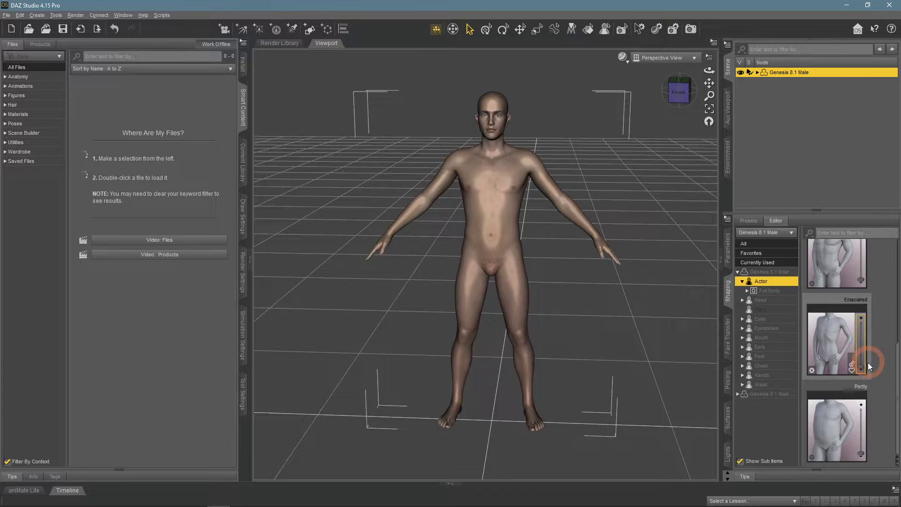
Step: Try the Emaciated shape at 100% on the figure and reset it to zero
{"action": "left_click_drag", "start_coordinate": [864, 362], "coordinate": [864, 307]}
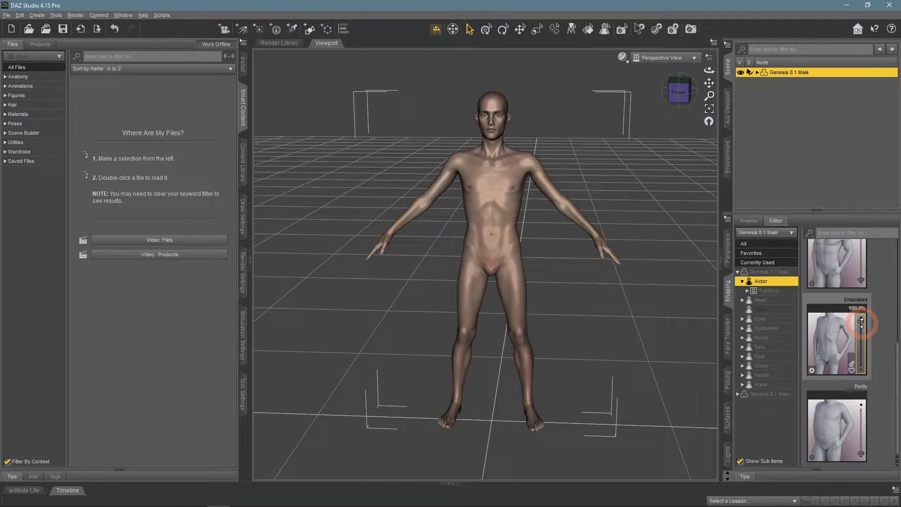
{"action": "left_click_drag", "start_coordinate": [862, 322], "coordinate": [864, 381]}
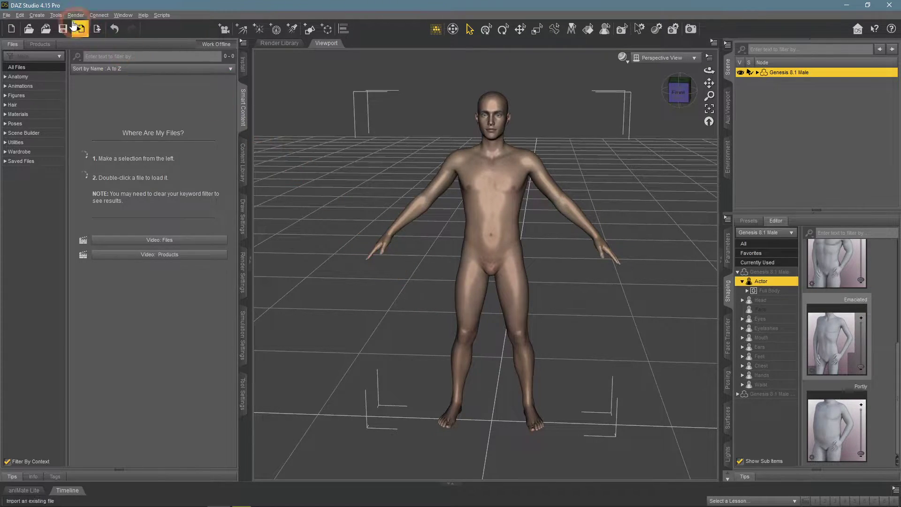
Step: Create a new D-Former on the Genesis 8.1 Male figure with the default name
{"action": "left_click", "coordinate": [37, 15]}
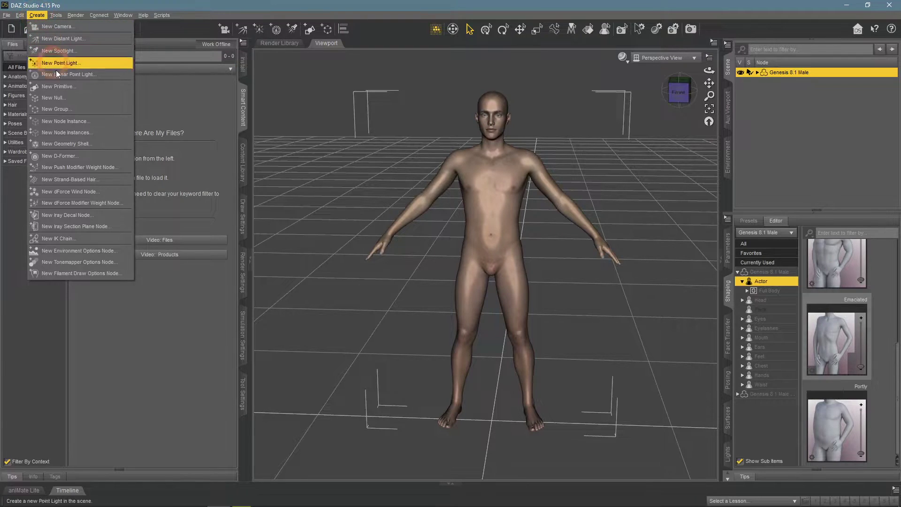
{"action": "left_click", "coordinate": [73, 162]}
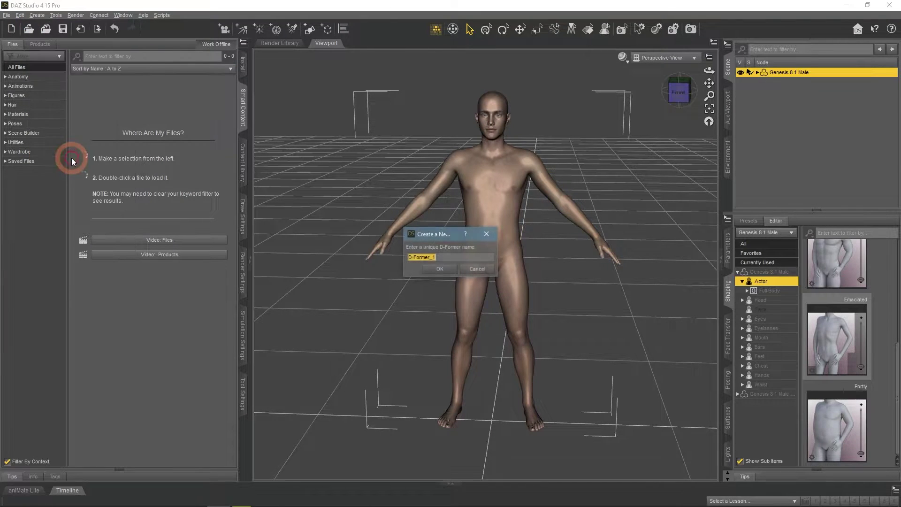
{"action": "left_click", "coordinate": [440, 269]}
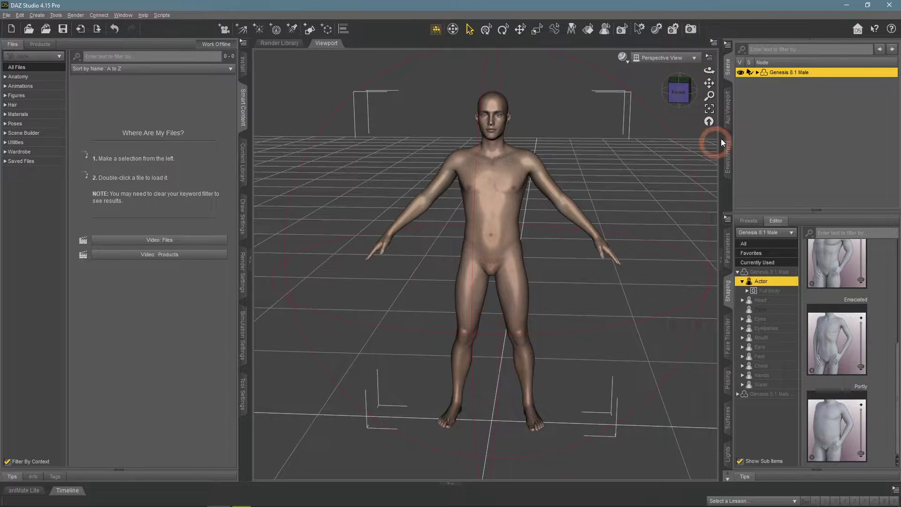
Step: Scale down D-Former_1_Field and raise it to about 166.84 on Y Translate so it surrounds only the head
{"action": "left_click", "coordinate": [757, 73]}
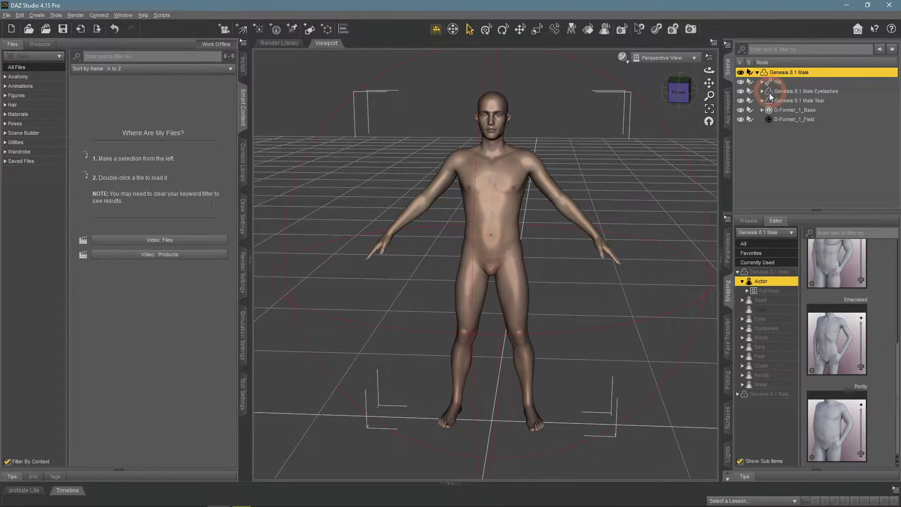
{"action": "left_click", "coordinate": [792, 110]}
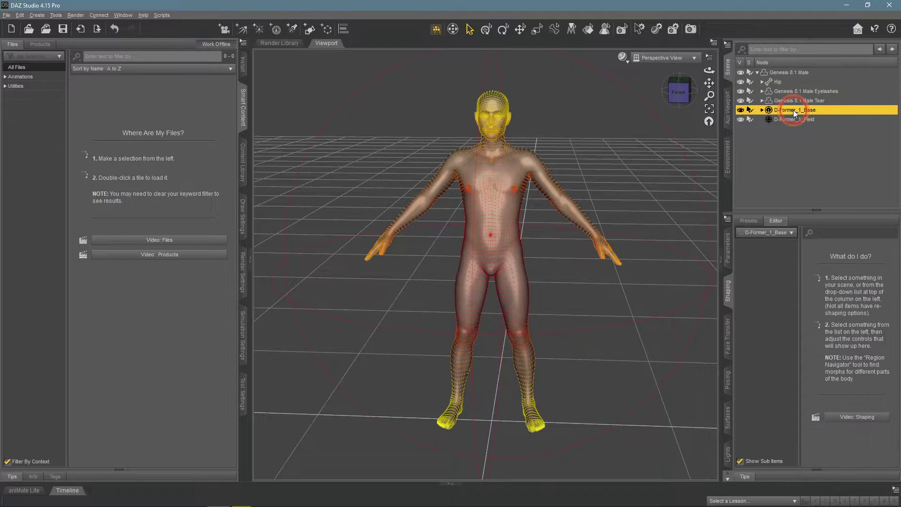
{"action": "left_click", "coordinate": [793, 119]}
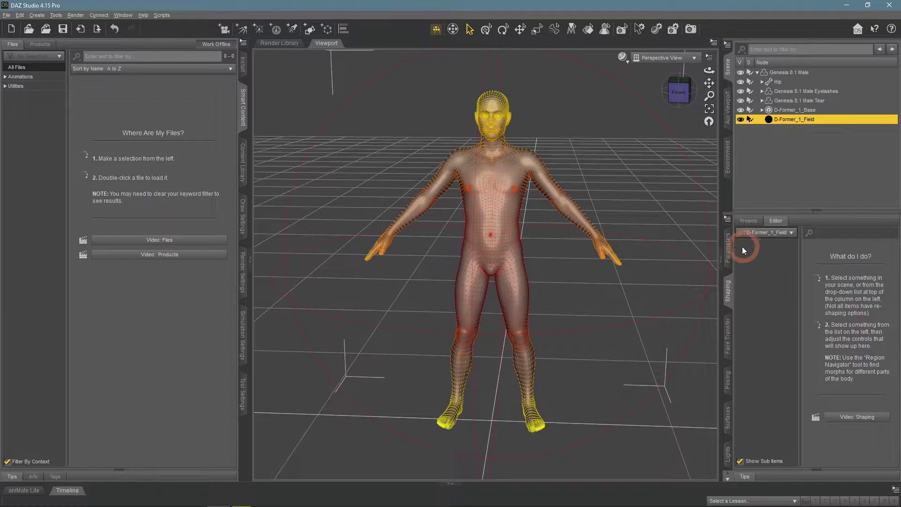
{"action": "left_click", "coordinate": [728, 250]}
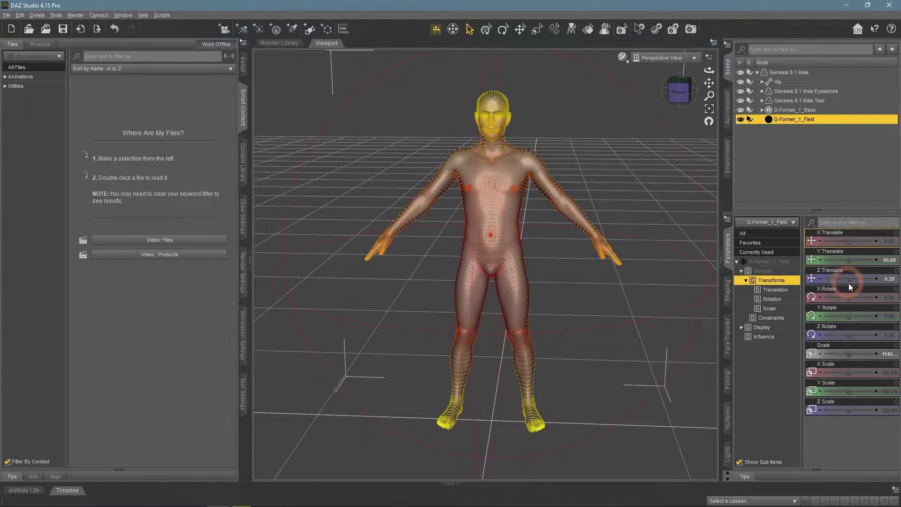
{"action": "mouse_move", "coordinate": [849, 354]}
{"action": "left_mouse_down"}
{"action": "mouse_move", "coordinate": [816, 353]}
{"action": "mouse_move", "coordinate": [844, 353]}
{"action": "mouse_move", "coordinate": [824, 353]}
{"action": "mouse_move", "coordinate": [832, 353]}
{"action": "left_mouse_up"}
{"action": "left_click_drag", "start_coordinate": [840, 259], "coordinate": [845, 256]}
{"action": "left_click_drag", "start_coordinate": [846, 352], "coordinate": [844, 354]}
Step: Expand D-Former_1_Base in the scene hierarchy and select the D-Former_1 deformer inside it
{"action": "left_click_drag", "start_coordinate": [708, 94], "coordinate": [579, 154]}
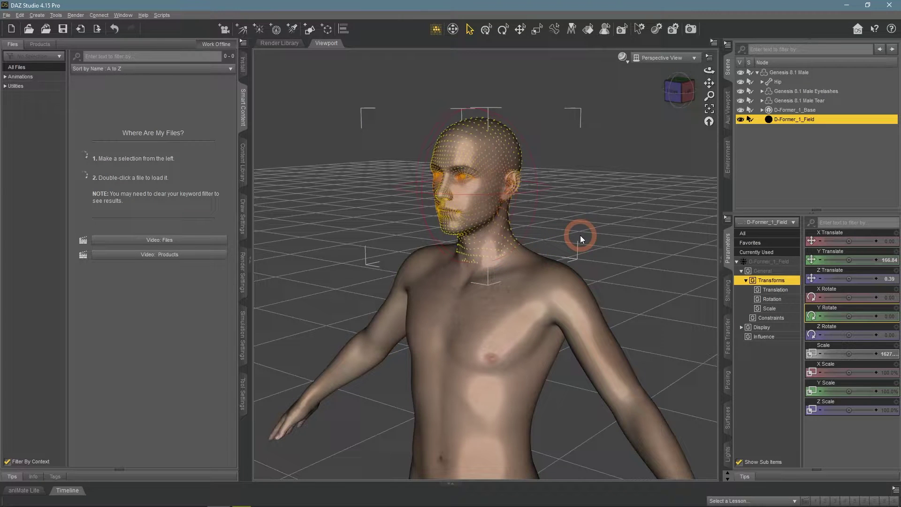
{"action": "left_click", "coordinate": [786, 109]}
{"action": "left_click", "coordinate": [761, 109]}
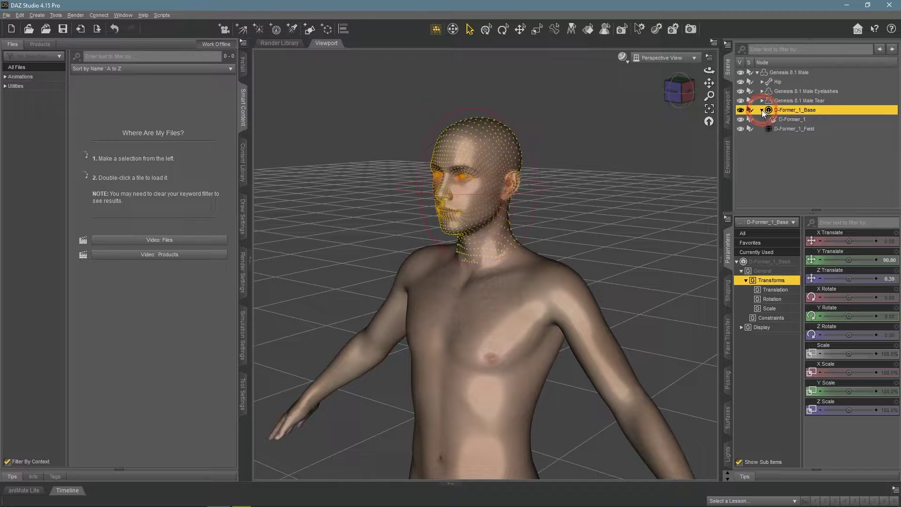
{"action": "left_click", "coordinate": [790, 120]}
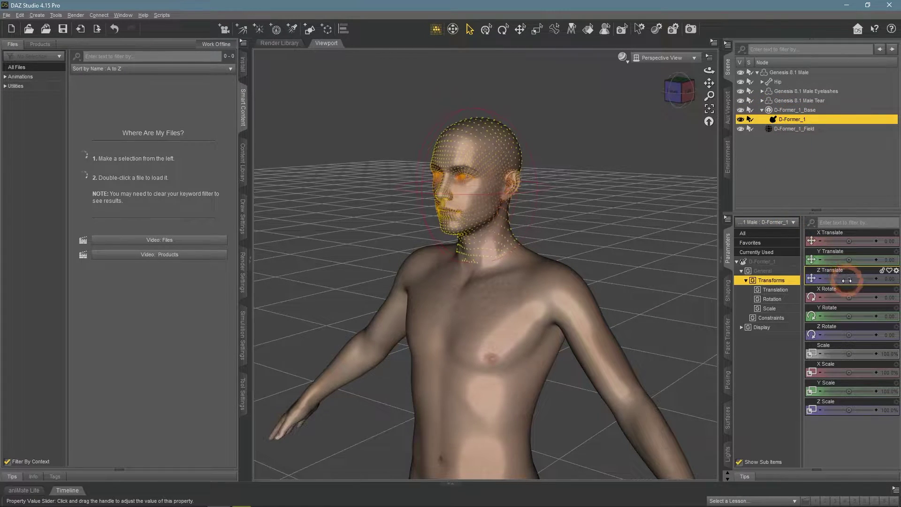
Step: Try shifting the head sideways with D-Former_1 at X Translate 5.10 and -8.51
{"action": "scroll", "coordinate": [629, 221], "scroll_direction": "up", "scroll_amount": 1}
{"action": "scroll", "coordinate": [628, 221], "scroll_direction": "up", "scroll_amount": 3}
{"action": "left_click_drag", "start_coordinate": [709, 83], "coordinate": [710, 85]}
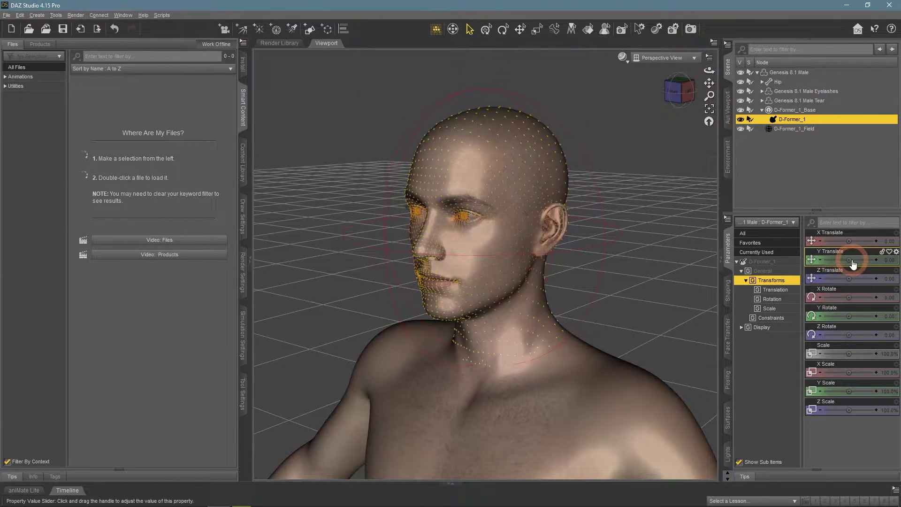
{"action": "left_click_drag", "start_coordinate": [849, 241], "coordinate": [854, 241]}
{"action": "left_click_drag", "start_coordinate": [707, 71], "coordinate": [709, 70]}
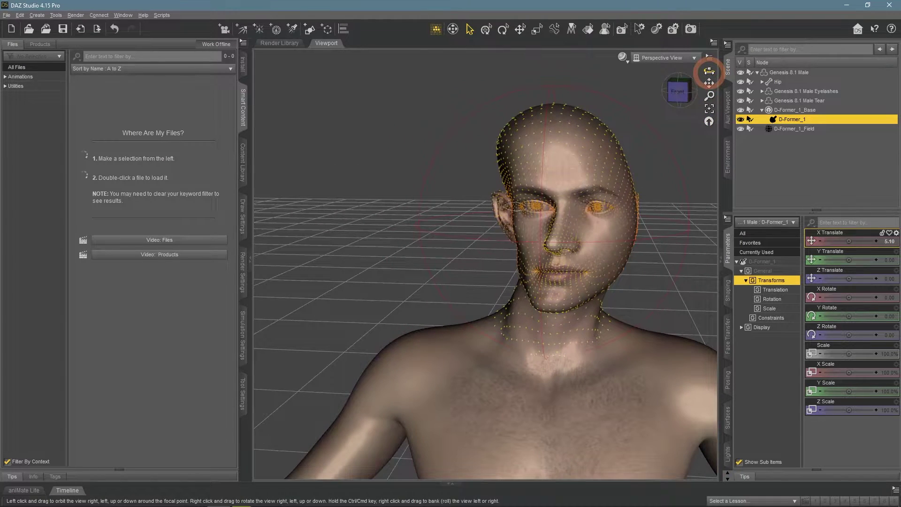
{"action": "left_click_drag", "start_coordinate": [850, 241], "coordinate": [840, 241]}
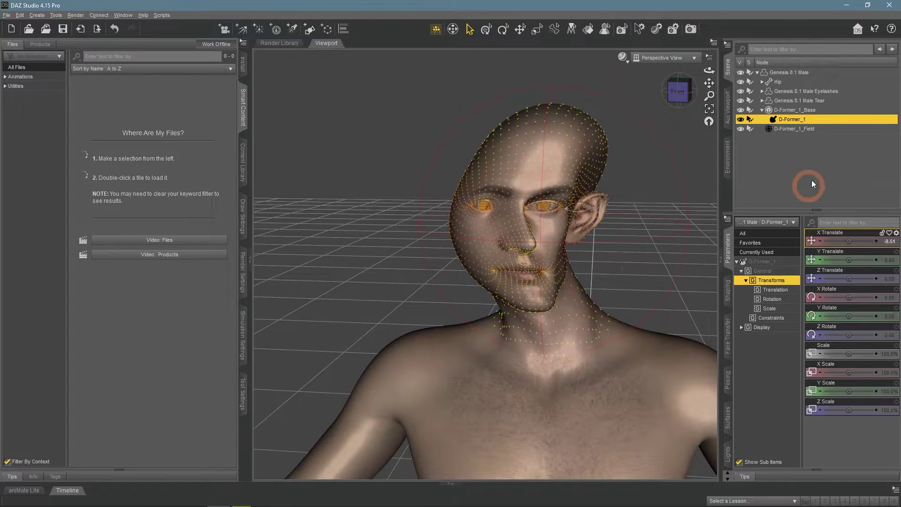
Step: Delete the Genesis 8.1 Male Tear and Genesis 8.1 Male Eyelashes items from the scene
{"action": "left_click", "coordinate": [812, 100]}
{"action": "right_click", "coordinate": [811, 100]}
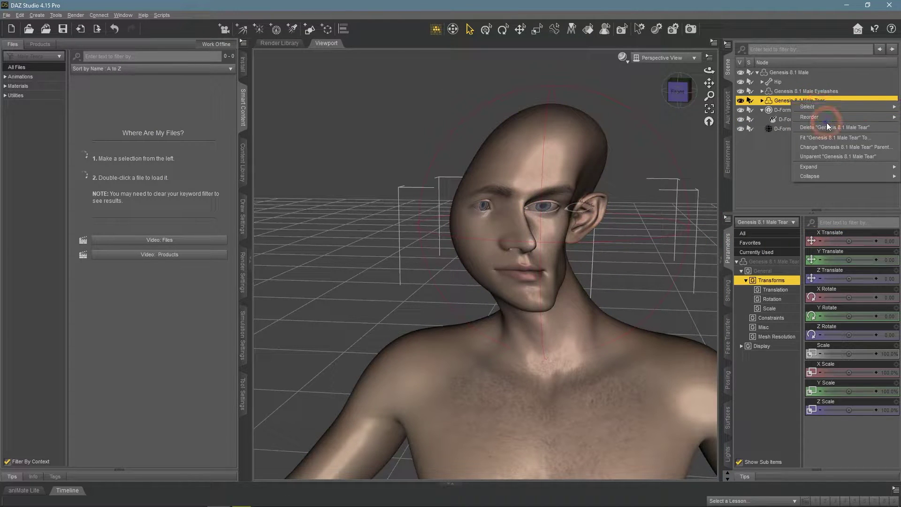
{"action": "left_click", "coordinate": [826, 124]}
{"action": "left_click", "coordinate": [818, 91]}
{"action": "right_click", "coordinate": [818, 92]}
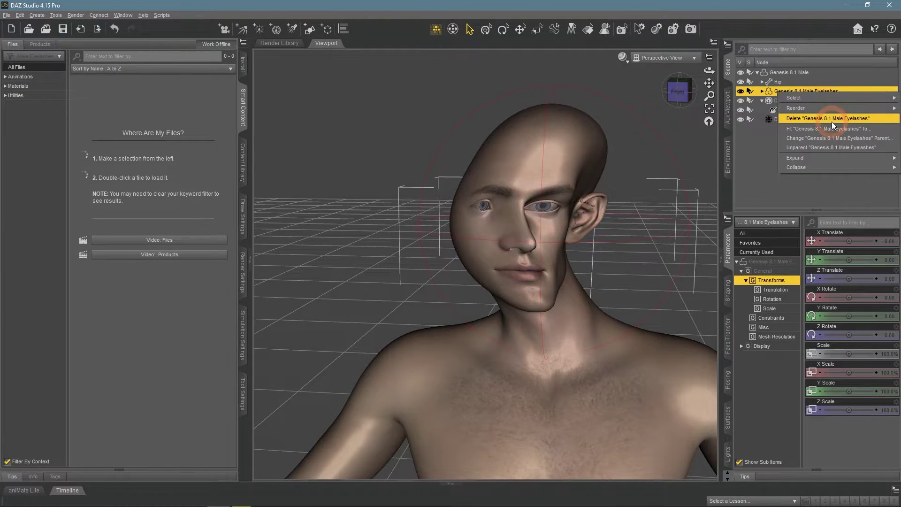
{"action": "left_click", "coordinate": [830, 121]}
Step: Try different X and Y Translate offsets on D-Former_1, undo the Y change and set X Translate to 0
{"action": "left_click", "coordinate": [806, 100]}
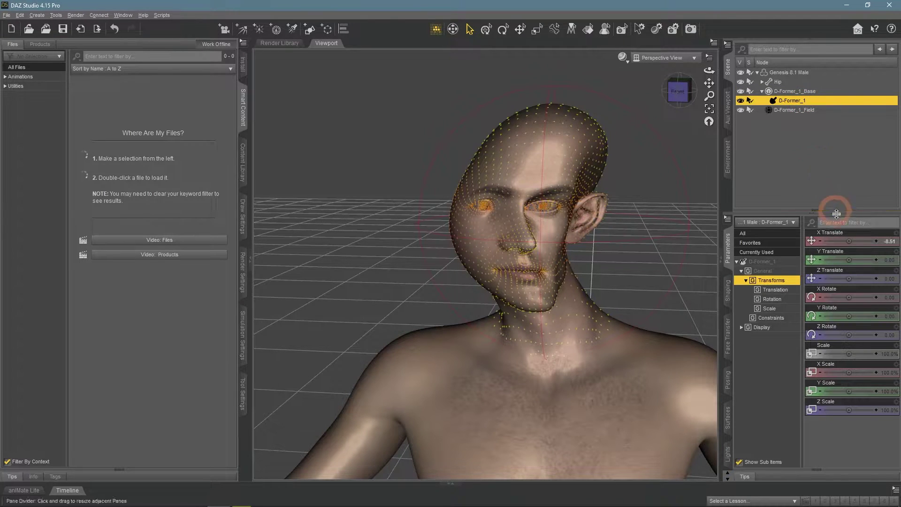
{"action": "left_click_drag", "start_coordinate": [846, 242], "coordinate": [843, 260]}
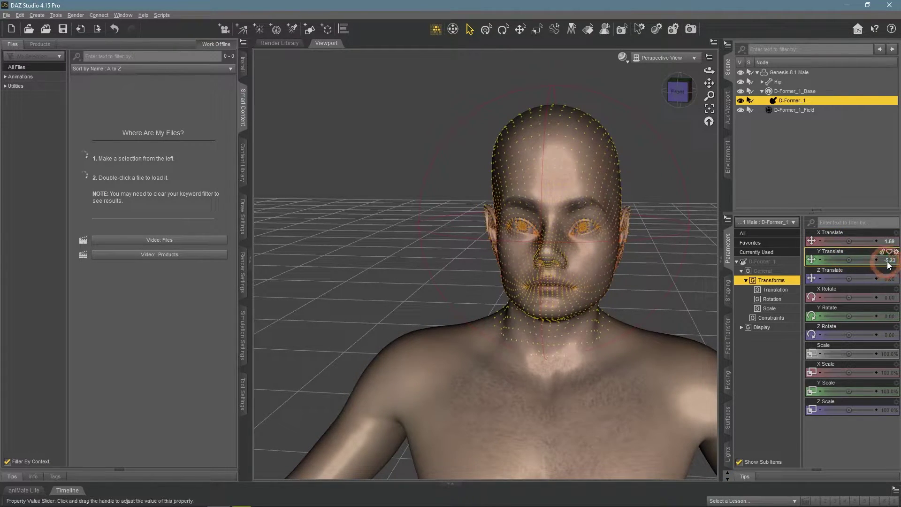
{"action": "key", "text": "ctrl+z"}
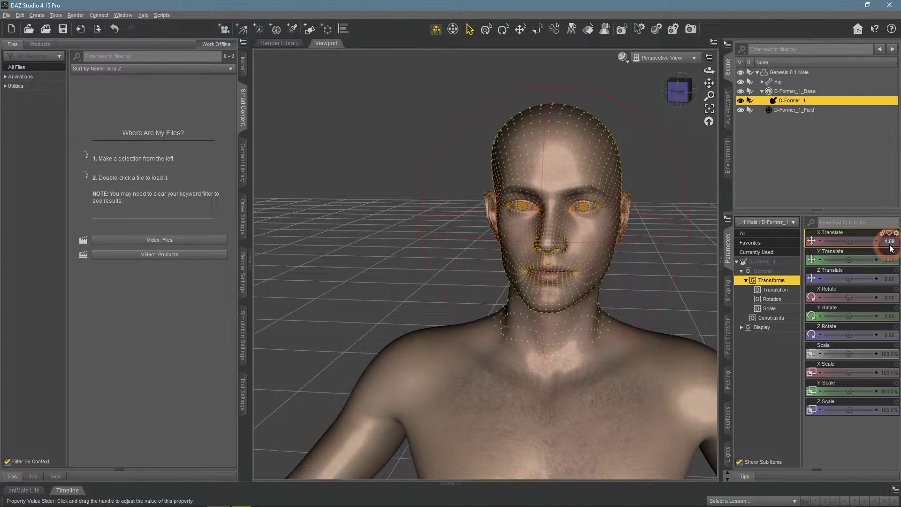
{"action": "left_click", "coordinate": [889, 241]}
{"action": "type", "text": "0"}
{"action": "key", "text": "Return"}
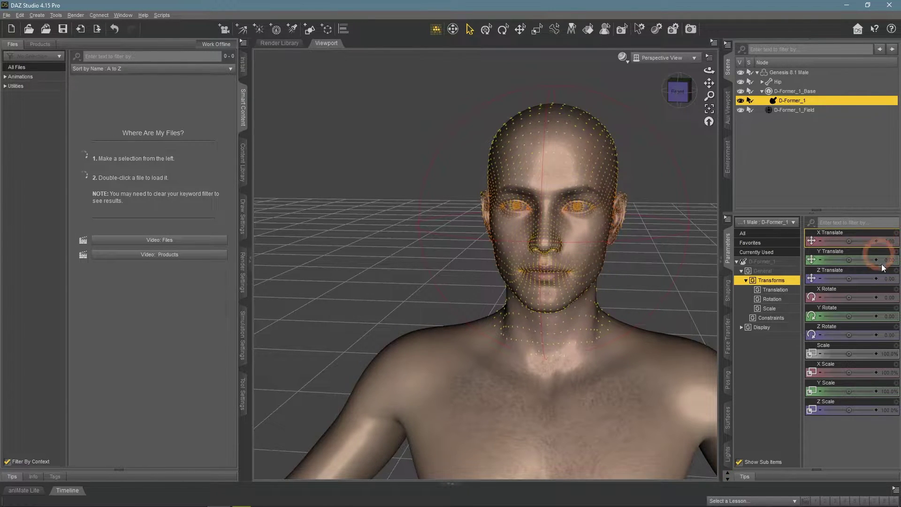
Step: Reshape the head by scaling D-Former_1 to about 129.9% on X, 96.4% on Y and 119.1% on Z
{"action": "left_click_drag", "start_coordinate": [850, 373], "coordinate": [850, 408]}
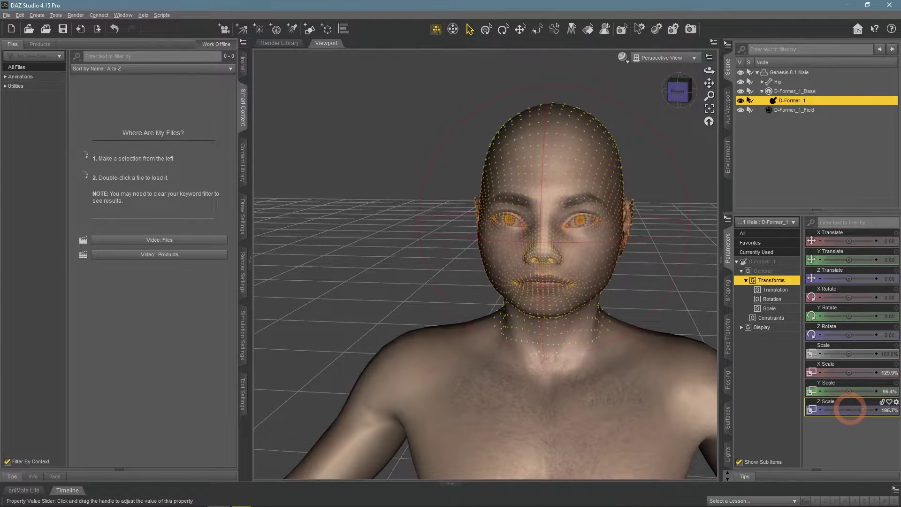
{"action": "left_click_drag", "start_coordinate": [709, 70], "coordinate": [708, 68]}
{"action": "left_click_drag", "start_coordinate": [856, 414], "coordinate": [848, 410]}
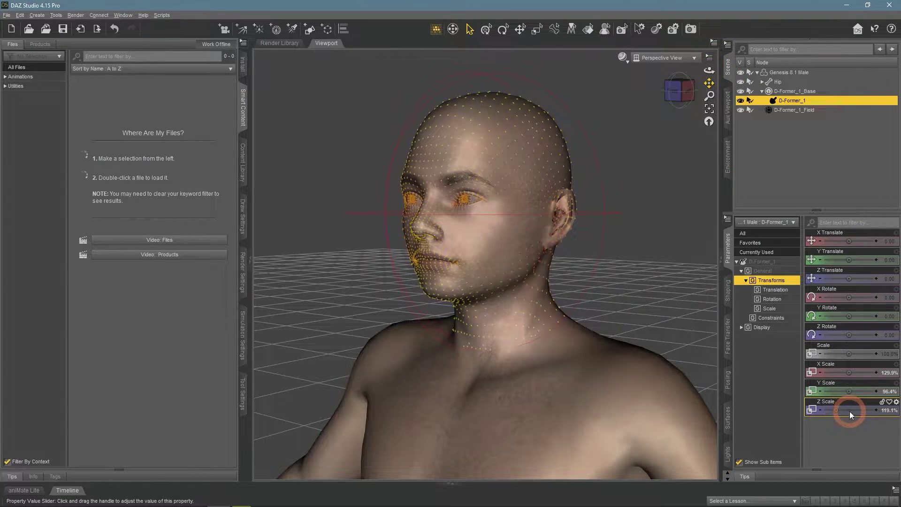
{"action": "mouse_move", "coordinate": [708, 68]}
{"action": "left_mouse_down"}
{"action": "mouse_move", "coordinate": [711, 92]}
{"action": "mouse_move", "coordinate": [710, 85]}
{"action": "left_mouse_up"}
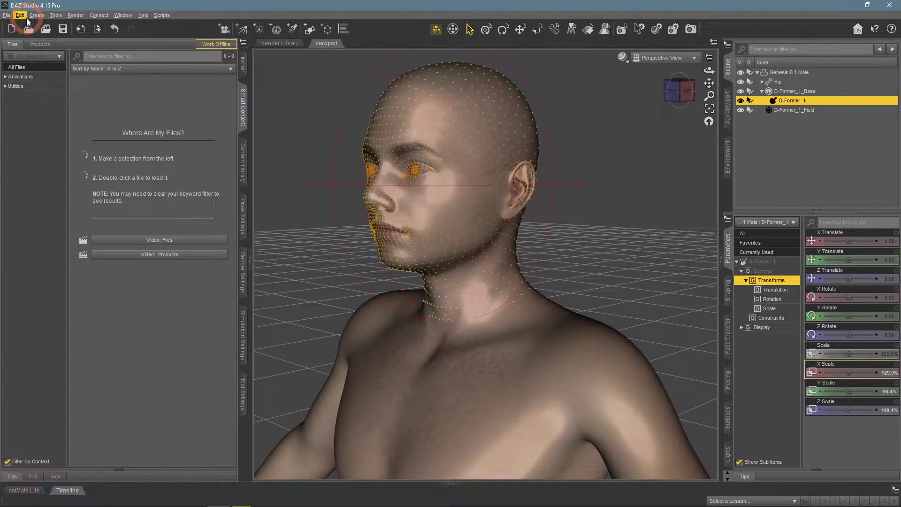
Step: Open the DForm pane and dock it with the other side panes
{"action": "left_click", "coordinate": [122, 16]}
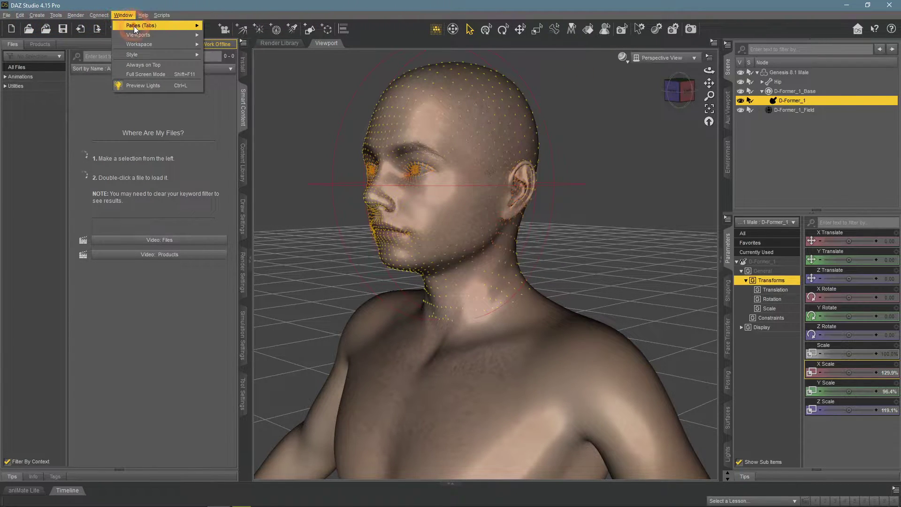
{"action": "left_click", "coordinate": [135, 26]}
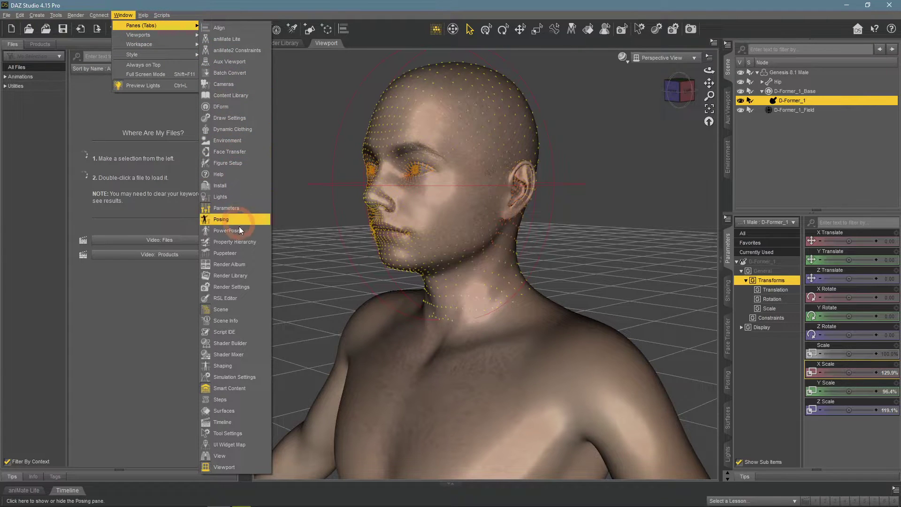
{"action": "left_click", "coordinate": [203, 108]}
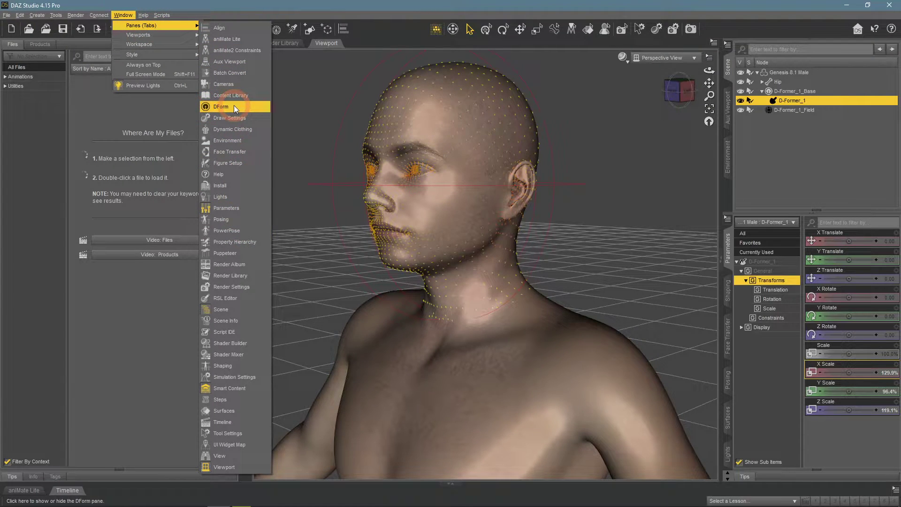
{"action": "left_click_drag", "start_coordinate": [361, 326], "coordinate": [239, 426]}
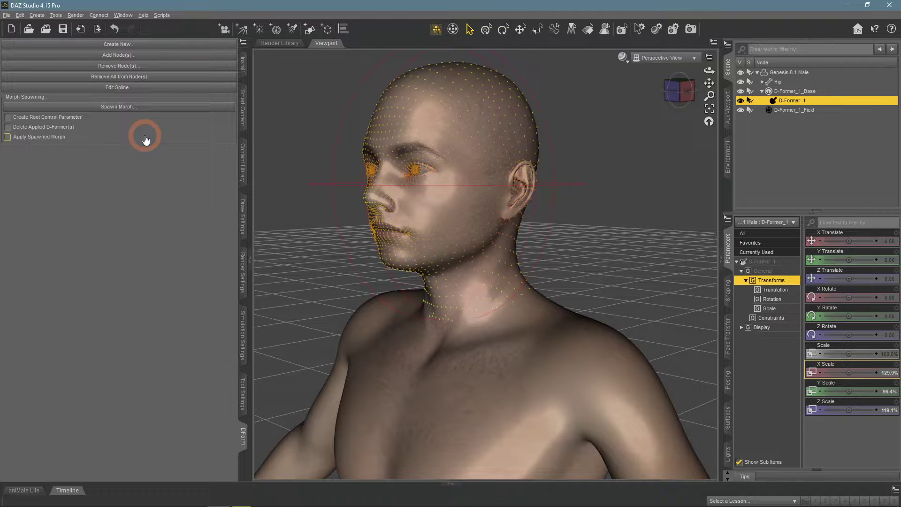
Step: Select Genesis 8.1 Male and enable Apply Spawned Morph and Delete Applied D-Former(s) for morph spawning
{"action": "left_click", "coordinate": [794, 72]}
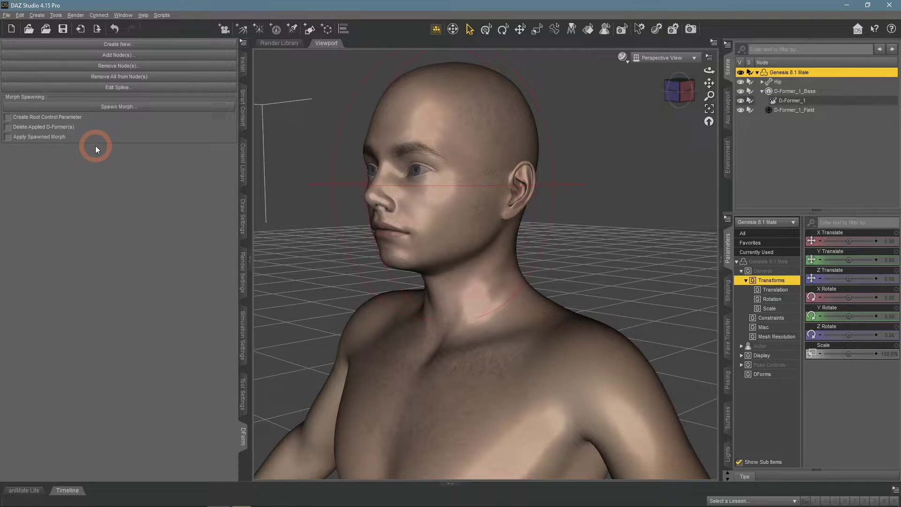
{"action": "left_click", "coordinate": [21, 140]}
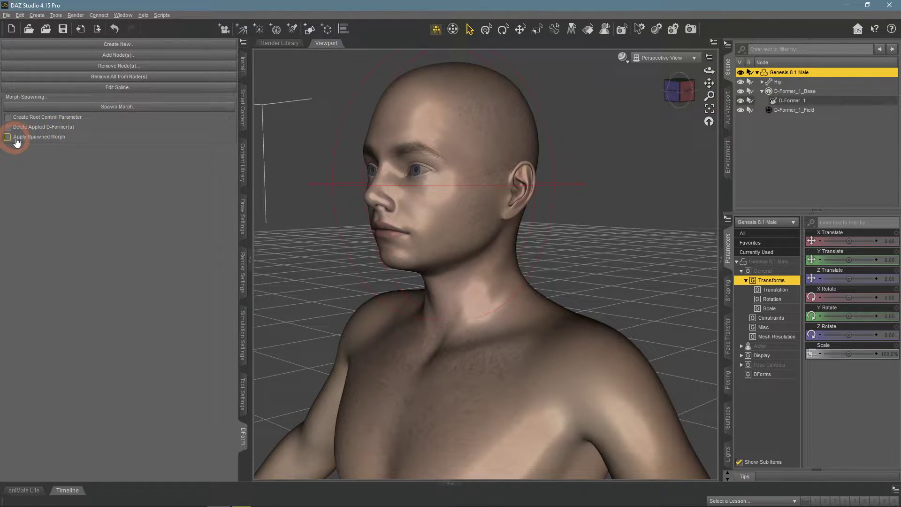
{"action": "left_click", "coordinate": [70, 129]}
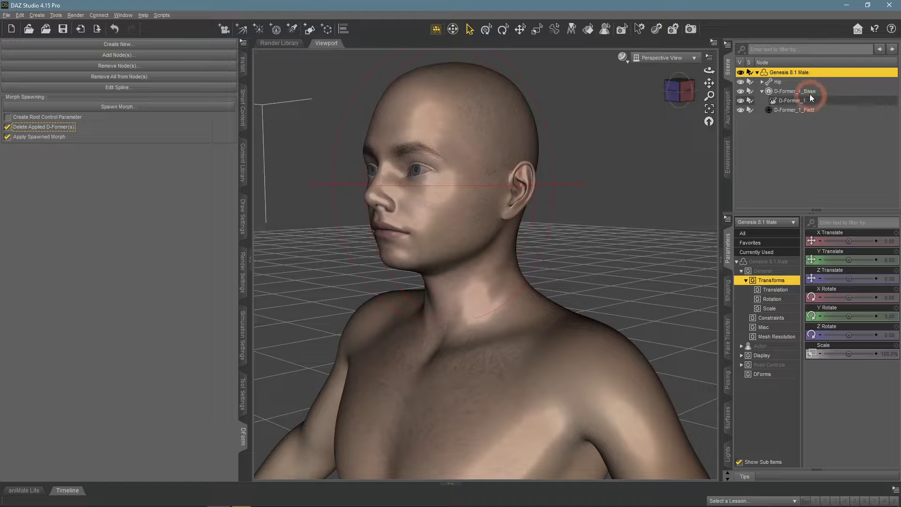
Step: Spawn the D-Former deformation as a morph named Alien and agree to delete all the active D-Former items
{"action": "left_click", "coordinate": [118, 107]}
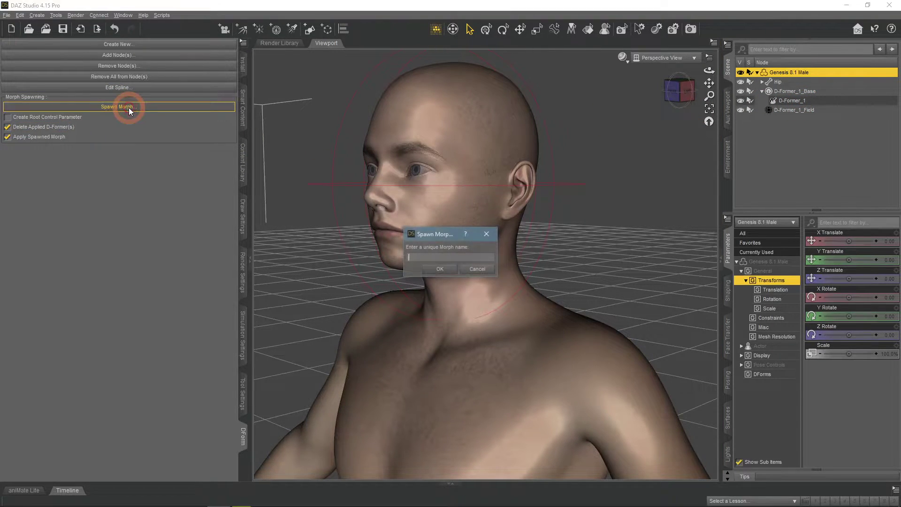
{"action": "left_click", "coordinate": [433, 266]}
{"action": "left_click", "coordinate": [410, 174]}
{"action": "left_click", "coordinate": [440, 271]}
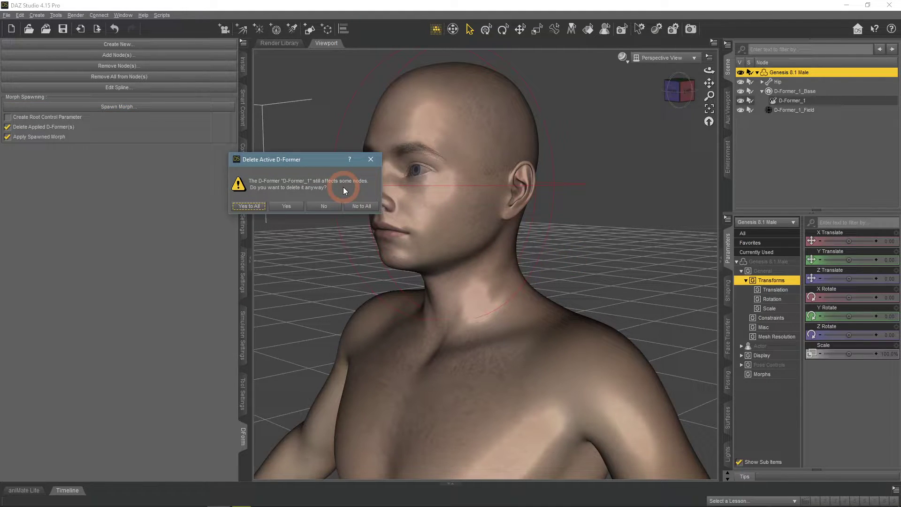
{"action": "left_click", "coordinate": [244, 208]}
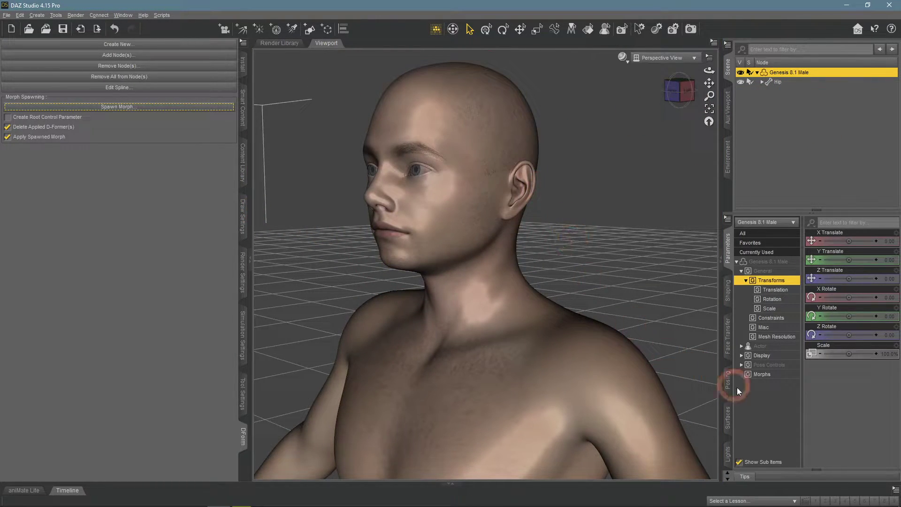
Step: Try the Alien morph at different strengths down to -199.0%, viewing the head from several sides, and set it to 0
{"action": "left_click", "coordinate": [764, 376]}
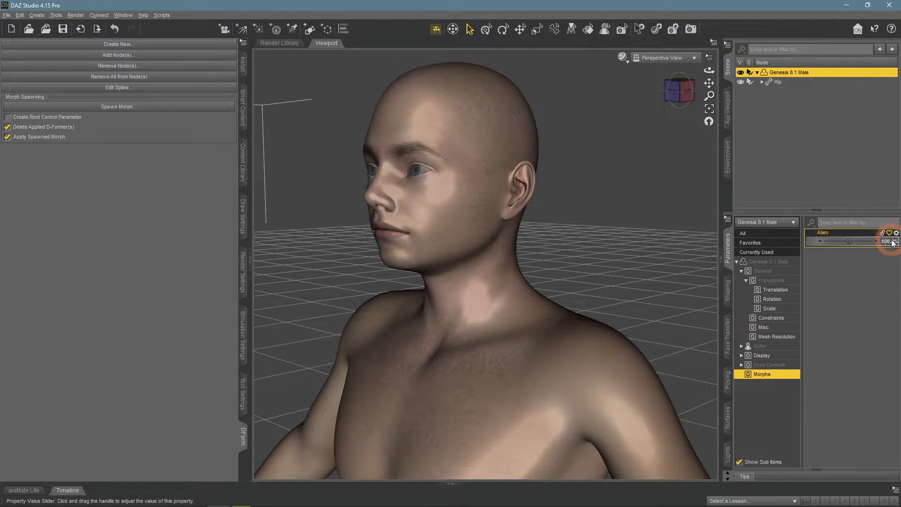
{"action": "left_click", "coordinate": [852, 246]}
{"action": "left_click_drag", "start_coordinate": [849, 244], "coordinate": [848, 241]}
{"action": "left_click_drag", "start_coordinate": [707, 71], "coordinate": [709, 73]}
{"action": "left_click_drag", "start_coordinate": [844, 245], "coordinate": [840, 300]}
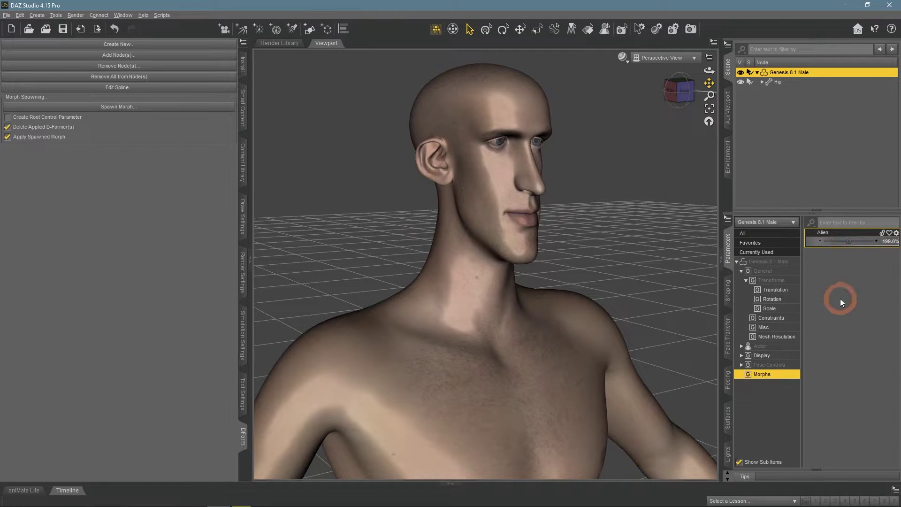
{"action": "left_click_drag", "start_coordinate": [709, 69], "coordinate": [689, 70]}
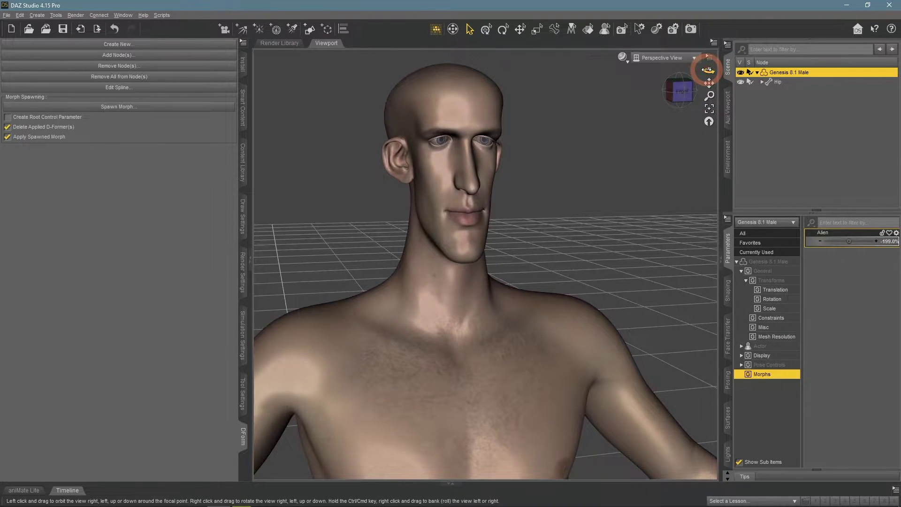
{"action": "left_click", "coordinate": [889, 241]}
{"action": "type", "text": "0"}
{"action": "key", "text": "Return"}
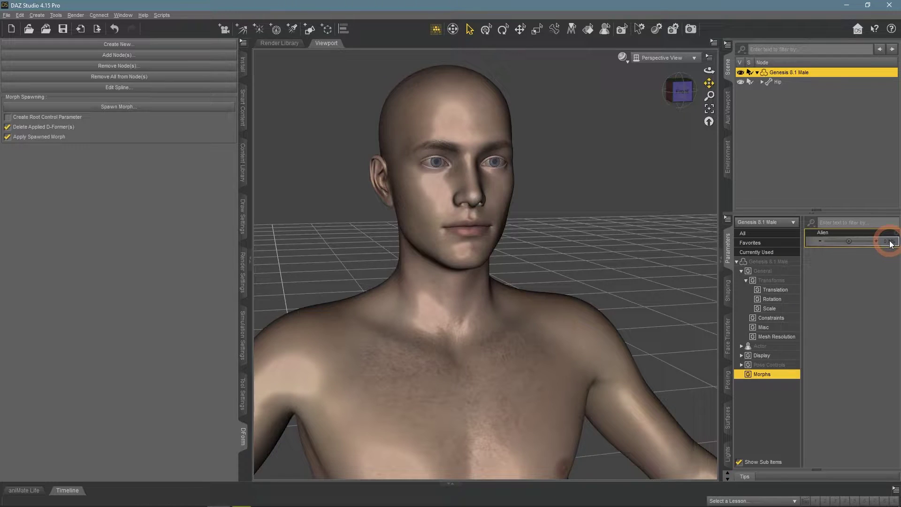
Step: Enable limits with a changed minimum for the Alien morph and set the morph to 100.0%
{"action": "left_click", "coordinate": [896, 233]}
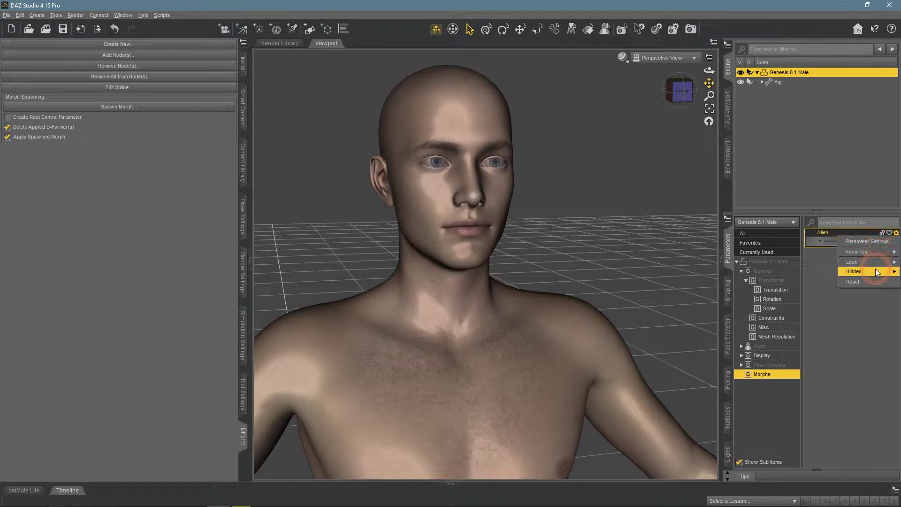
{"action": "left_click", "coordinate": [874, 243]}
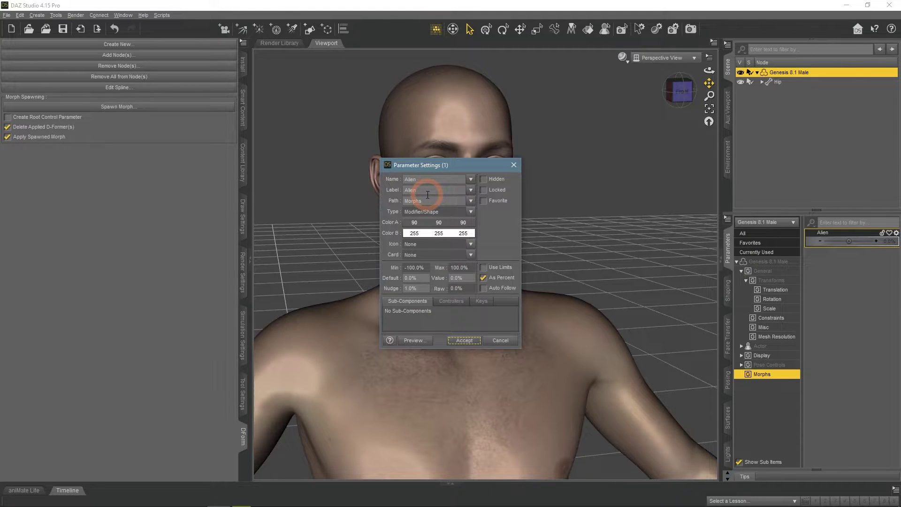
{"action": "left_click", "coordinate": [481, 267]}
{"action": "left_click_drag", "start_coordinate": [427, 268], "coordinate": [368, 264]}
{"action": "left_click", "coordinate": [464, 340]}
{"action": "left_click_drag", "start_coordinate": [824, 241], "coordinate": [886, 244]}
{"action": "left_click", "coordinate": [868, 280]}
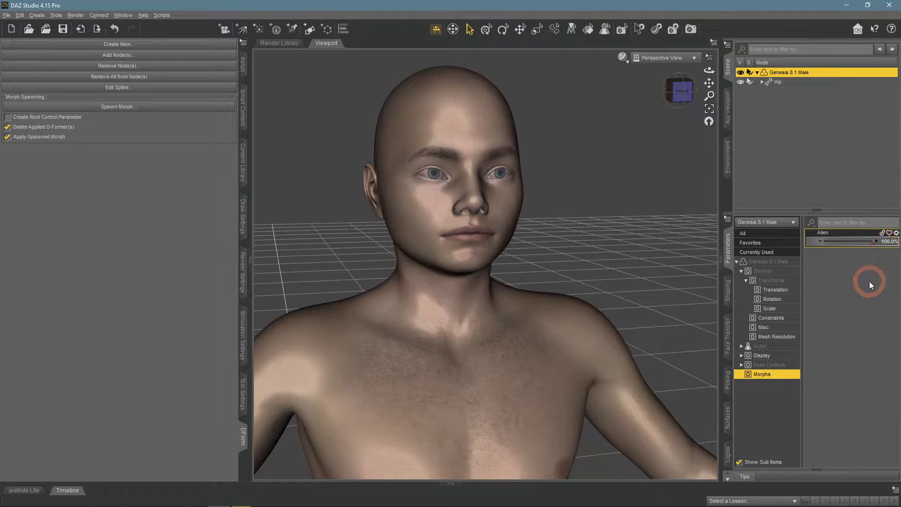
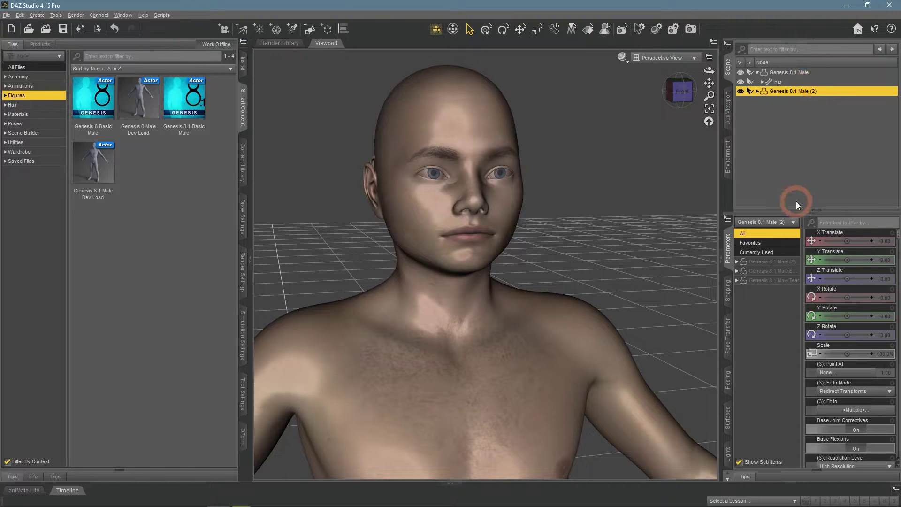
Step: Compare the property groups of Genesis 8.1 Male (2) and the original Genesis 8.1 Male, checking each for a Morphs group
{"action": "left_click", "coordinate": [737, 262]}
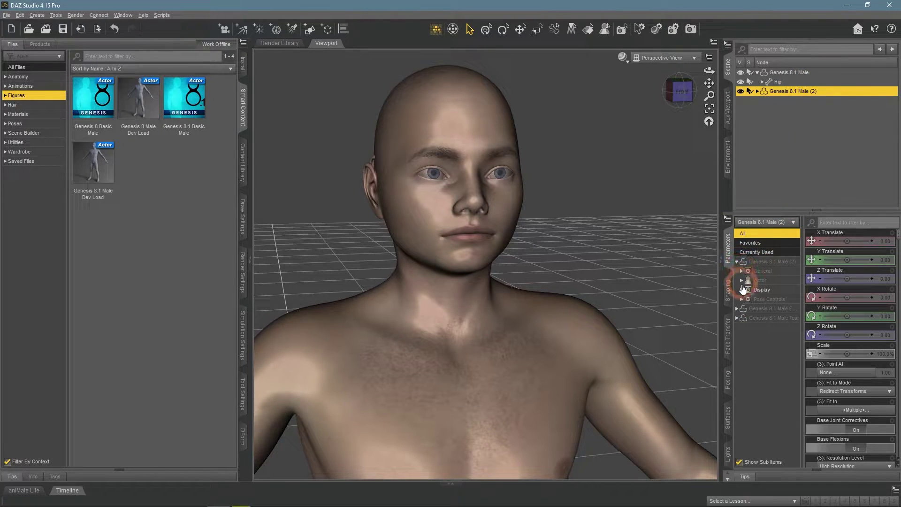
{"action": "left_click", "coordinate": [803, 74]}
{"action": "left_click", "coordinate": [736, 261]}
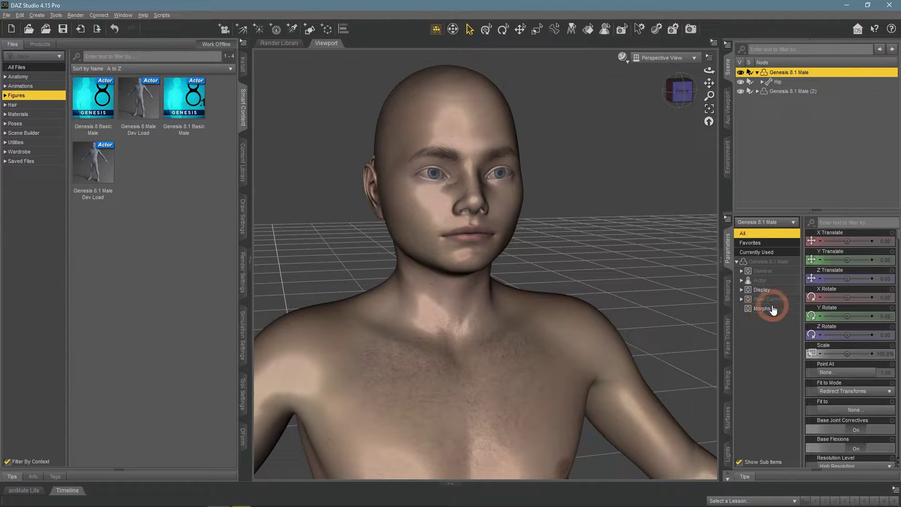
{"action": "left_click", "coordinate": [794, 92]}
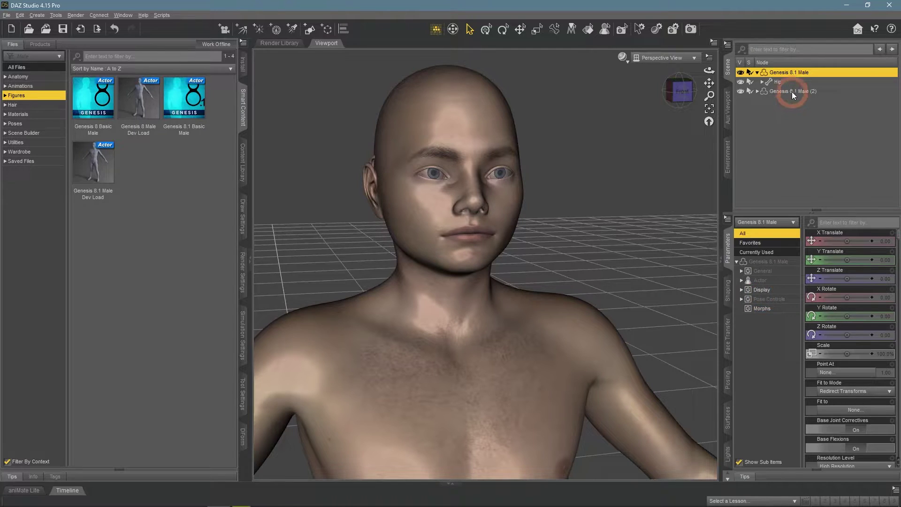
{"action": "left_click", "coordinate": [737, 262]}
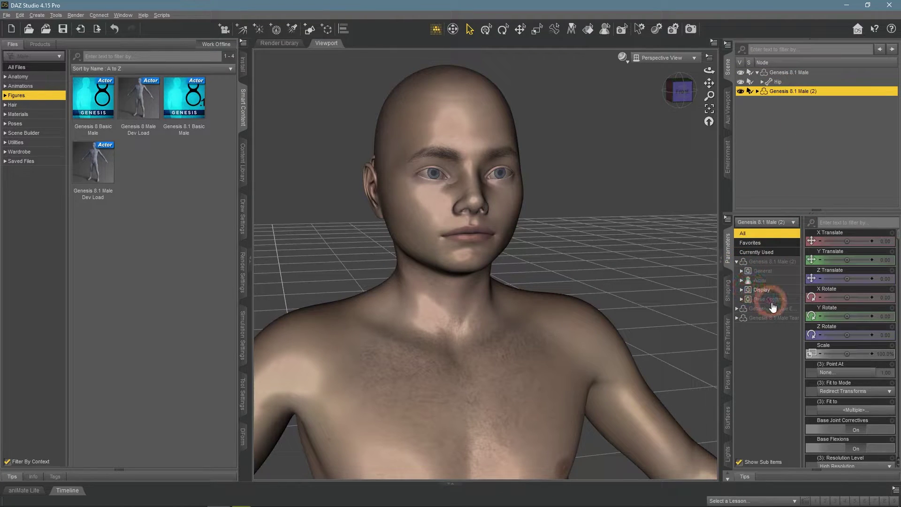
{"action": "left_click", "coordinate": [753, 300]}
{"action": "left_click", "coordinate": [789, 343]}
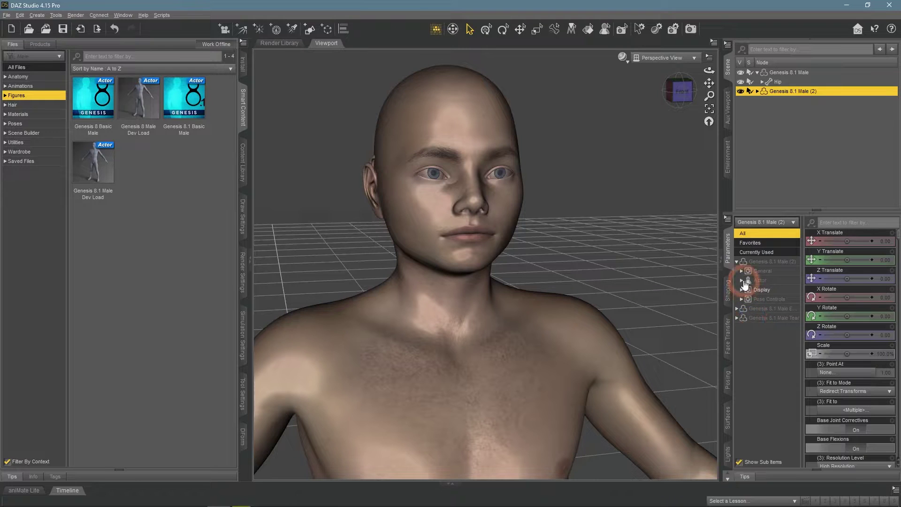
Step: Delete Genesis 8.1 Male (2) from the scene and select the original Genesis 8.1 Male
{"action": "right_click", "coordinate": [797, 91]}
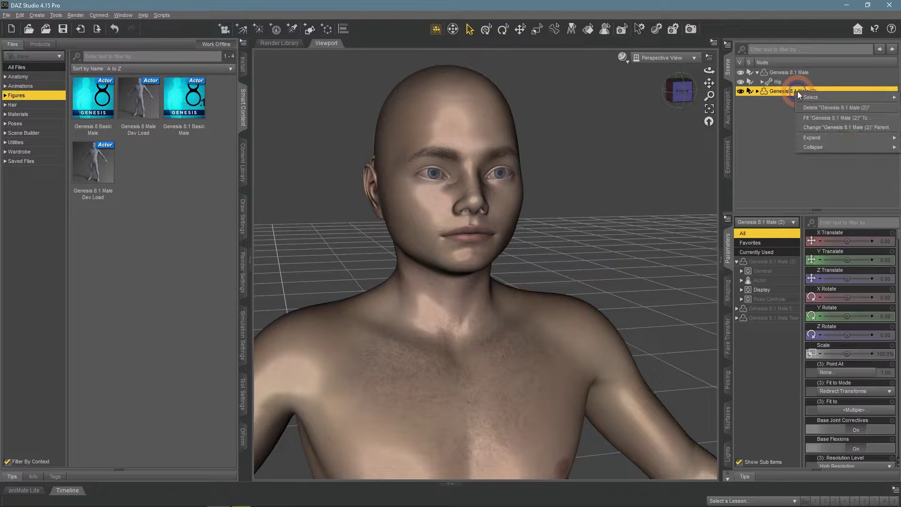
{"action": "left_click", "coordinate": [818, 108]}
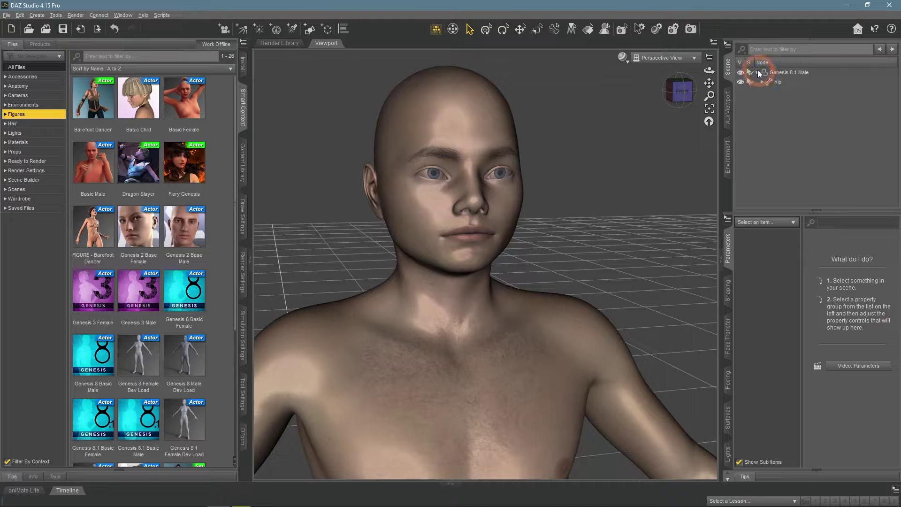
{"action": "left_click", "coordinate": [789, 72]}
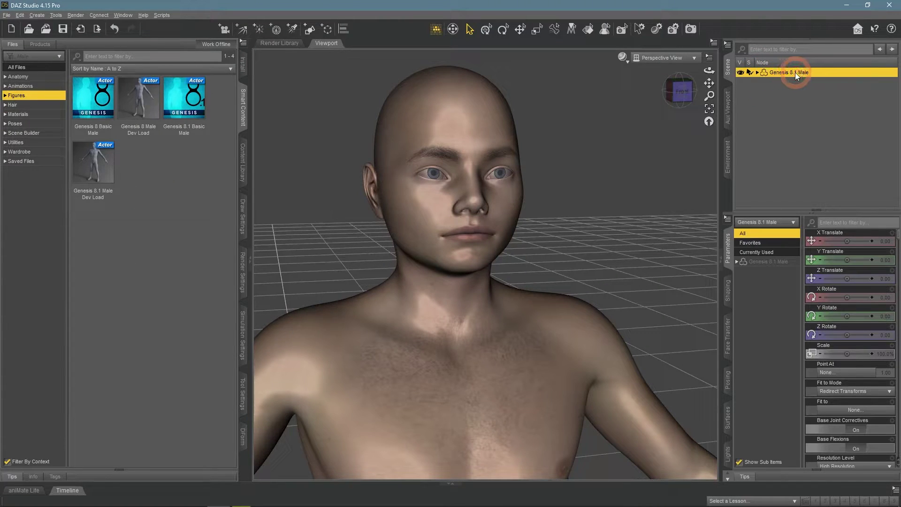
Step: Start saving a Morph Asset for Genesis 8.1 Male and include its Alien morph
{"action": "left_click", "coordinate": [7, 15]}
{"action": "mouse_move", "coordinate": [39, 81]}
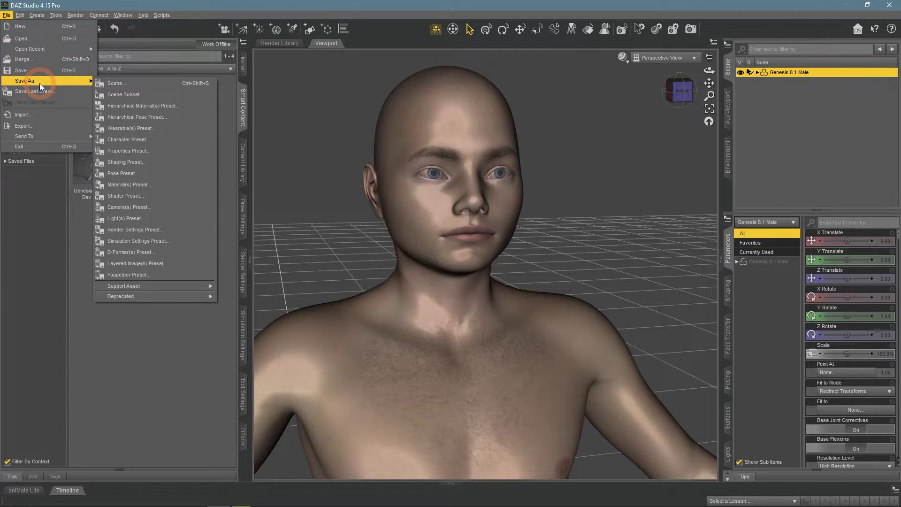
{"action": "mouse_move", "coordinate": [169, 286]}
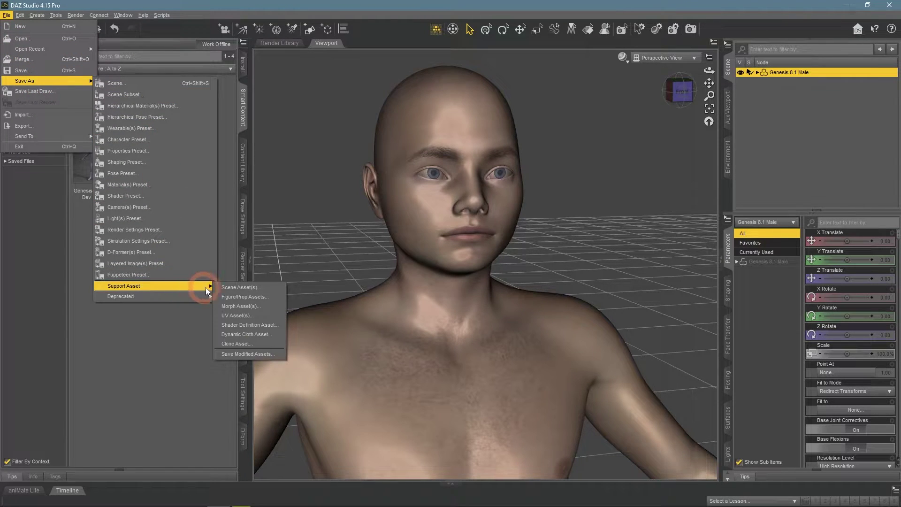
{"action": "left_click", "coordinate": [237, 305]}
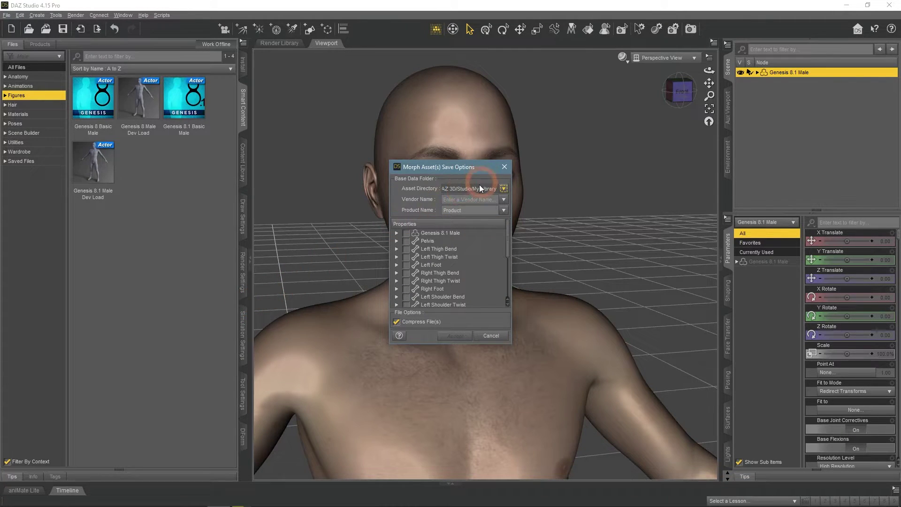
{"action": "left_click", "coordinate": [449, 203]}
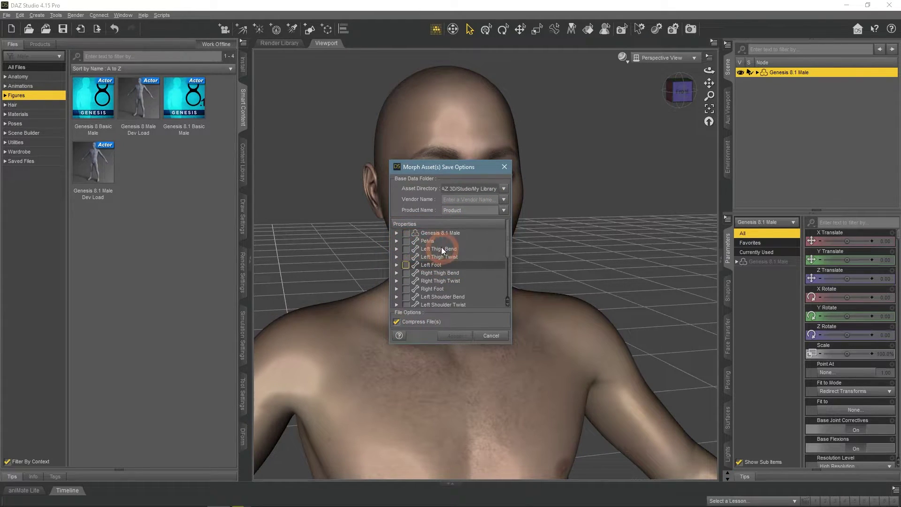
{"action": "left_click", "coordinate": [396, 234]}
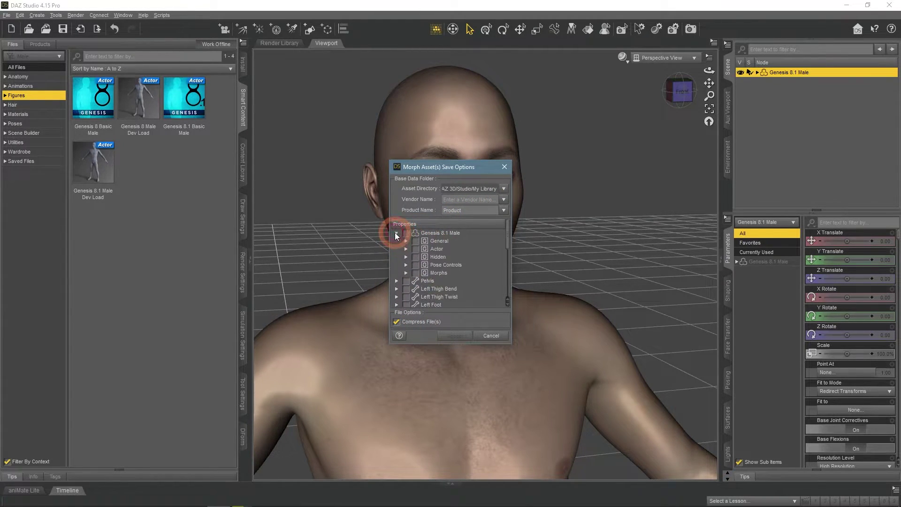
{"action": "left_click", "coordinate": [406, 273]}
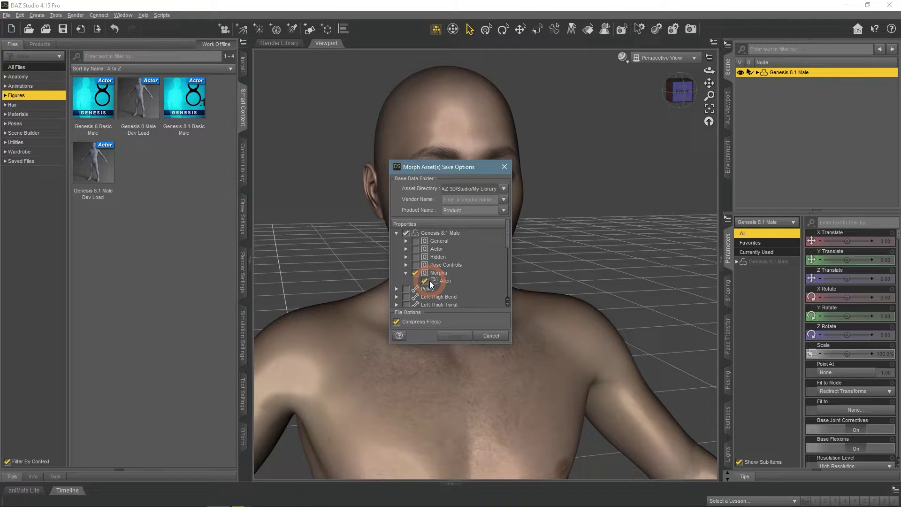
Step: Set the morph asset's vendor name to RenderGuide and save it with the product name Product
{"action": "left_click", "coordinate": [472, 201]}
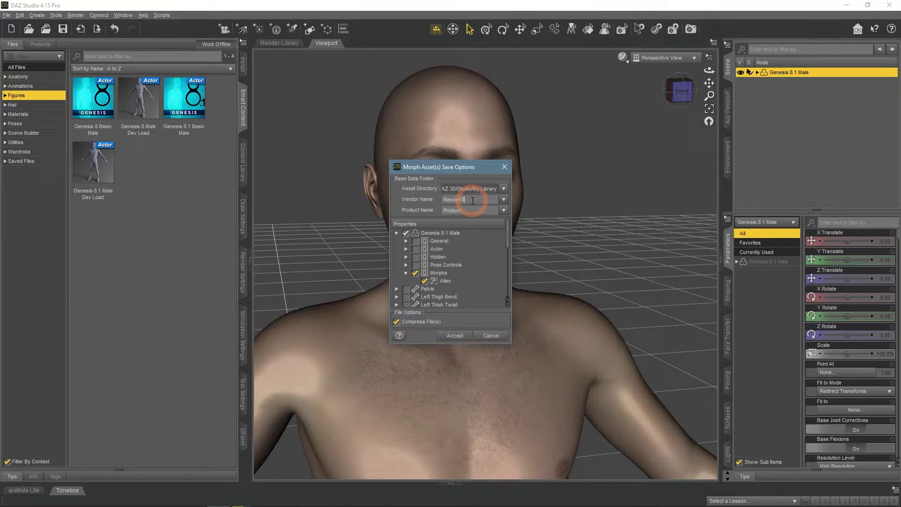
{"action": "left_click", "coordinate": [520, 215]}
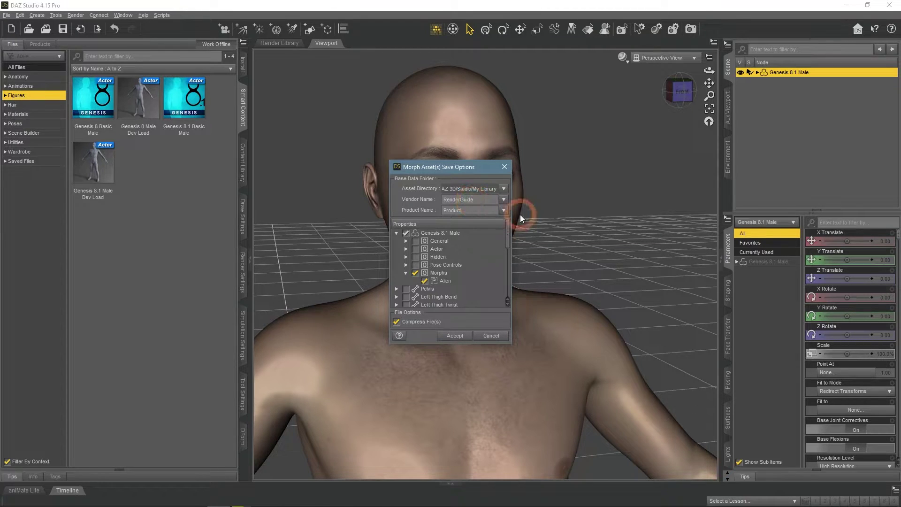
{"action": "left_click", "coordinate": [455, 336]}
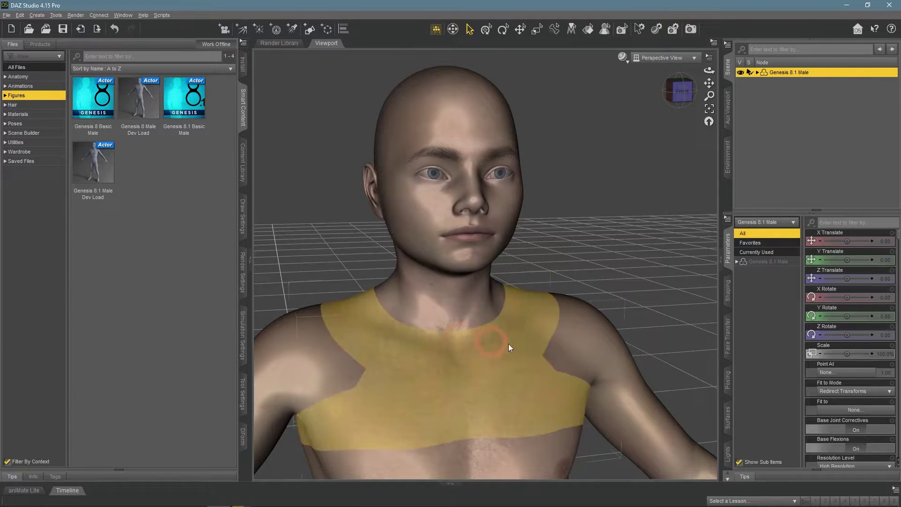
Step: Examine the Alien morph in the Morphs group of Genesis 8.1 Male, then clear the selection
{"action": "left_click", "coordinate": [737, 261]}
{"action": "left_click", "coordinate": [775, 308]}
{"action": "mouse_move", "coordinate": [875, 241]}
{"action": "left_mouse_down"}
{"action": "mouse_move", "coordinate": [846, 241]}
{"action": "mouse_move", "coordinate": [875, 242]}
{"action": "left_mouse_up"}
{"action": "left_click", "coordinate": [800, 85]}
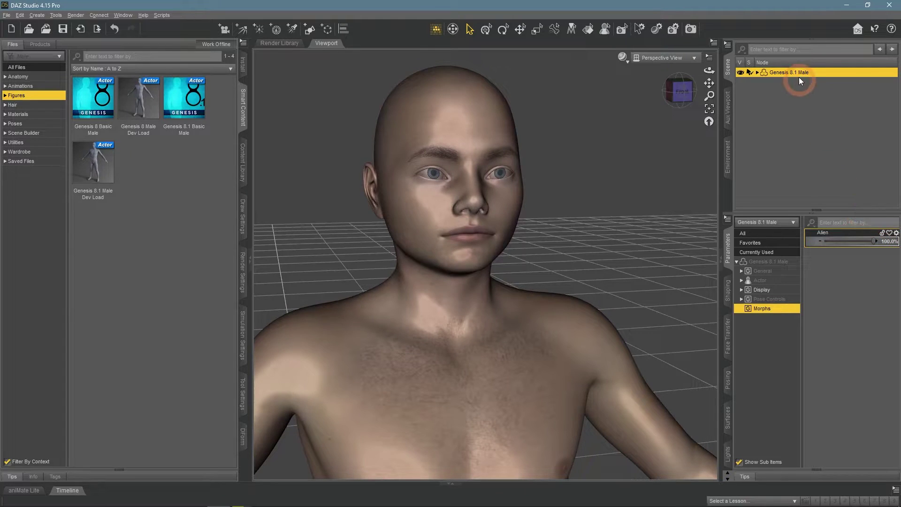
{"action": "left_click", "coordinate": [884, 121]}
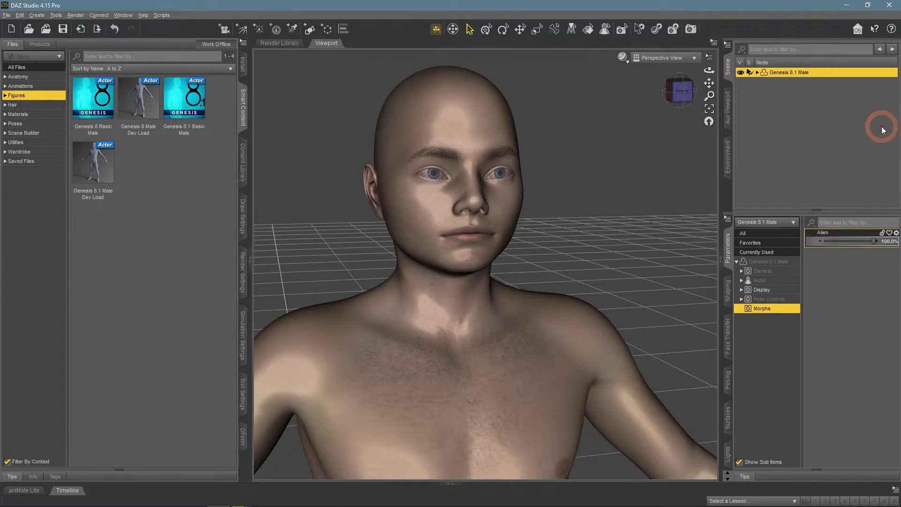
Step: Load a second Genesis 8.1 Basic Male, hide the original figure, and show the new figure's Morphs group
{"action": "double_click", "coordinate": [138, 420]}
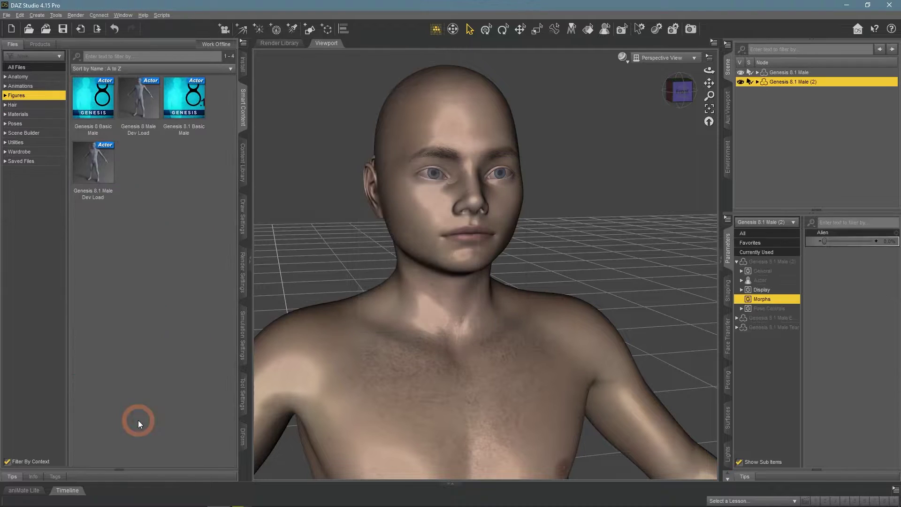
{"action": "left_click", "coordinate": [740, 73]}
{"action": "left_click", "coordinate": [803, 82]}
{"action": "left_click", "coordinate": [861, 276]}
{"action": "left_click", "coordinate": [765, 300]}
{"action": "left_click", "coordinate": [790, 72]}
{"action": "left_click", "coordinate": [790, 81]}
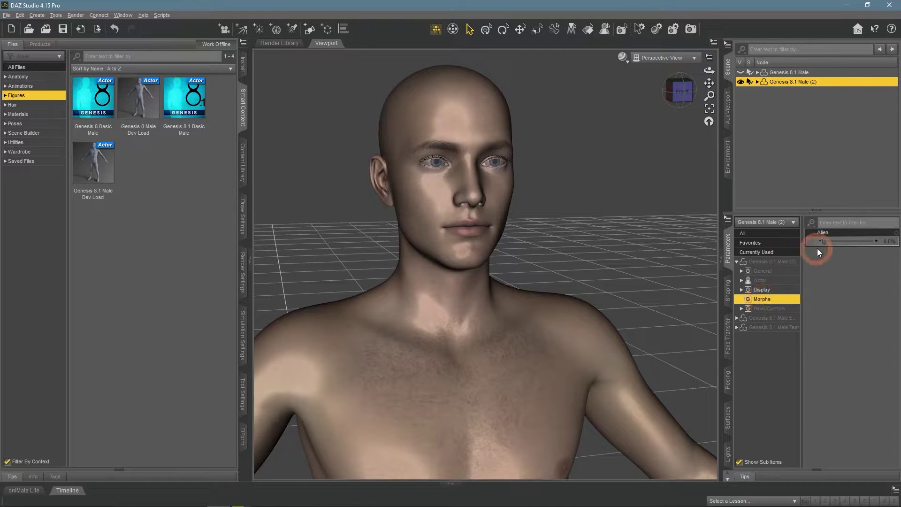
Step: Dial up the Alien morph on the second figure and move it beside the visible original at X 67.78, Y 1.12, Z 1.79
{"action": "left_click_drag", "start_coordinate": [826, 240], "coordinate": [841, 277]}
{"action": "left_click", "coordinate": [765, 262]}
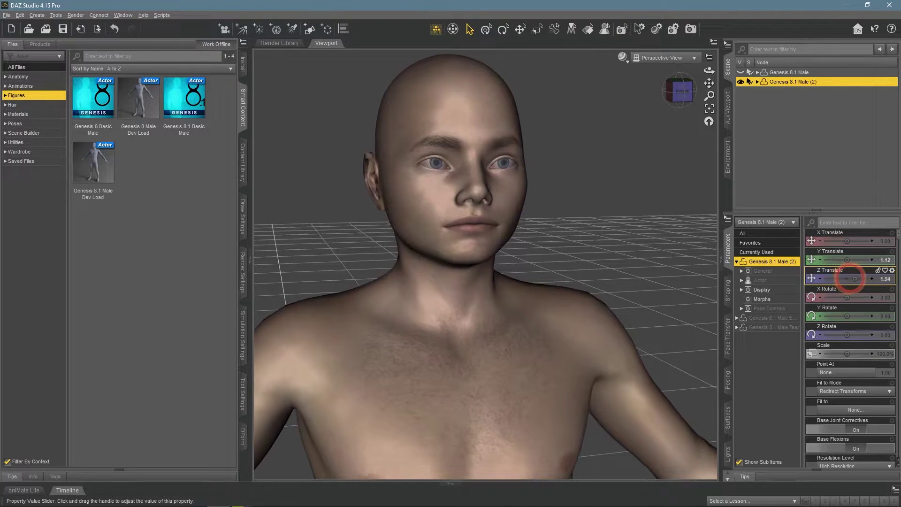
{"action": "left_click_drag", "start_coordinate": [842, 241], "coordinate": [853, 240]}
{"action": "scroll", "coordinate": [585, 263], "scroll_direction": "down", "scroll_amount": 10}
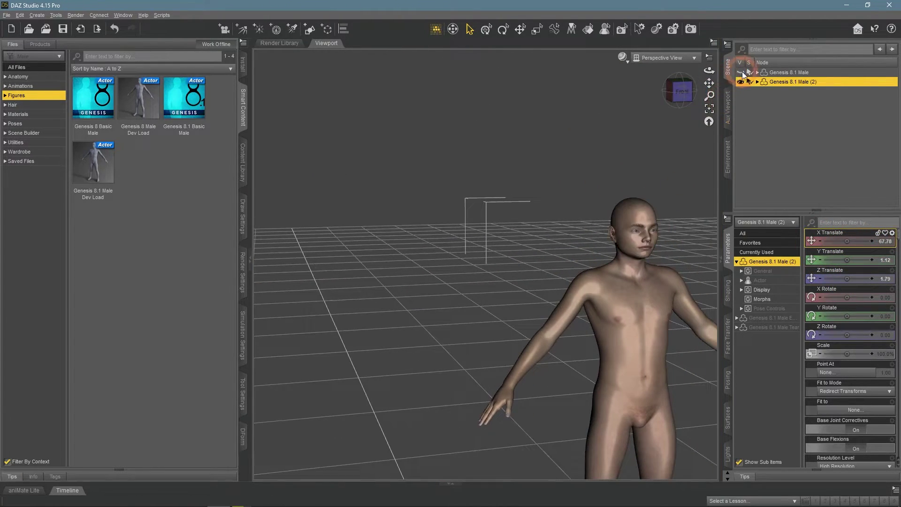
{"action": "left_click_drag", "start_coordinate": [709, 71], "coordinate": [707, 85]}
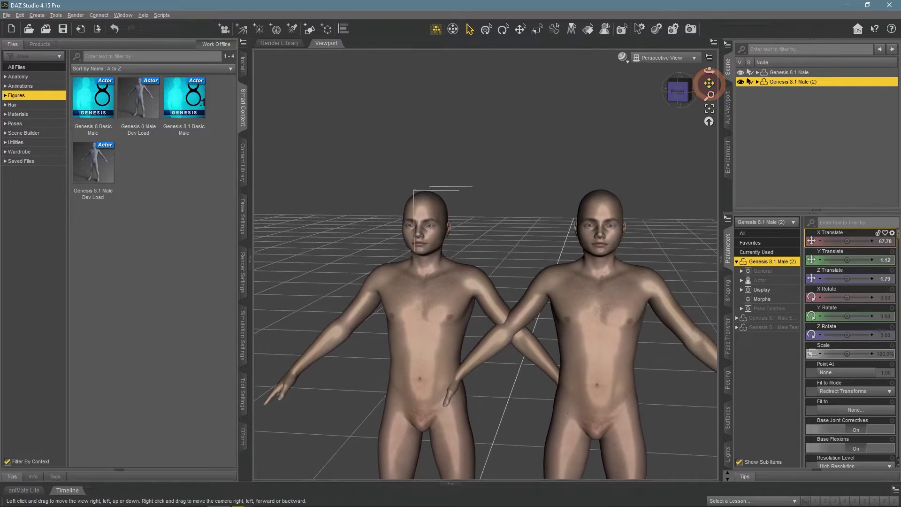
{"action": "scroll", "coordinate": [604, 143], "scroll_direction": "up", "scroll_amount": 5}
{"action": "left_click", "coordinate": [503, 125]}
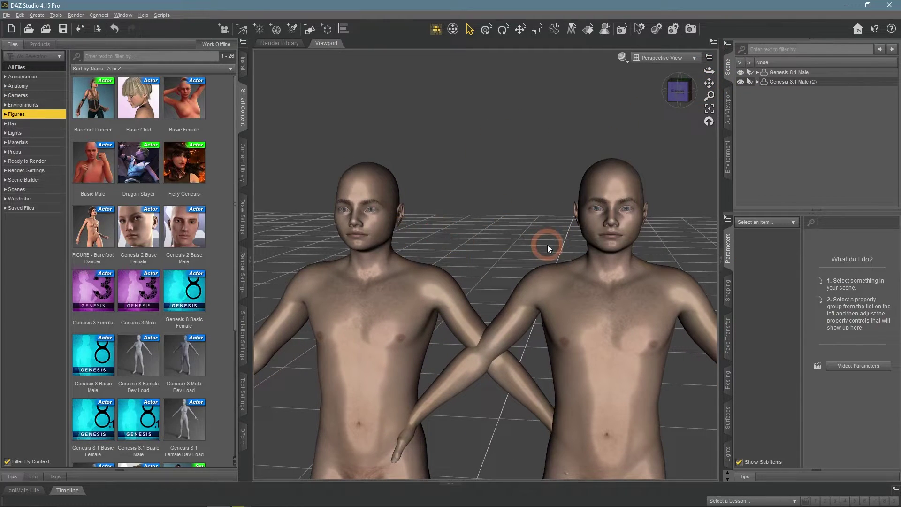
Step: Compare the Morphs groups of Genesis 8.1 Male and Genesis 8.1 Male (2)
{"action": "left_click", "coordinate": [797, 73]}
{"action": "left_click", "coordinate": [769, 298]}
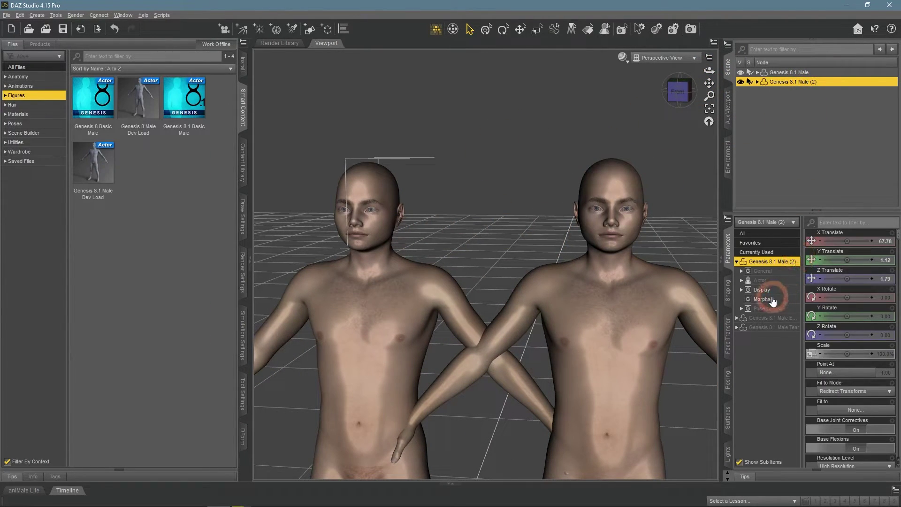
{"action": "left_click", "coordinate": [798, 74]}
{"action": "left_click", "coordinate": [777, 299]}
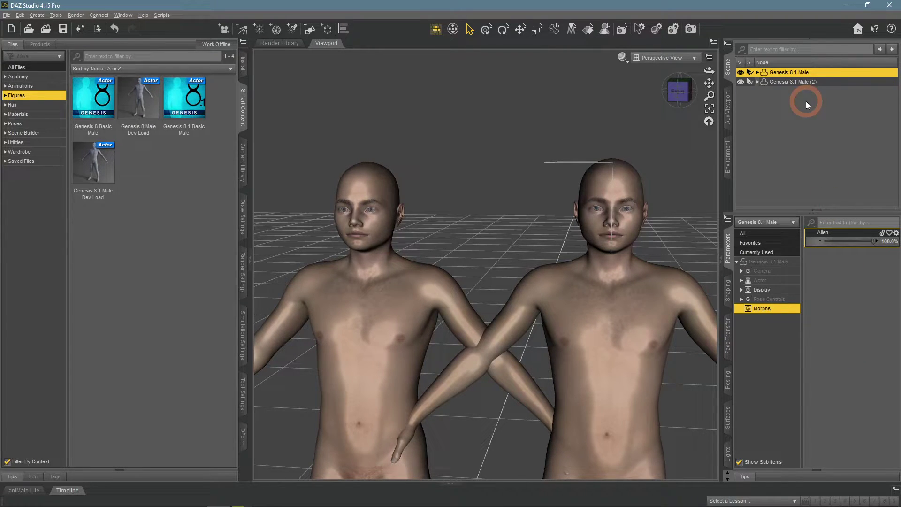
Step: Delete both male figures from the scene and load a fresh Genesis 8.1 Basic Male
{"action": "left_click", "coordinate": [782, 82], "text": "ctrl"}
{"action": "right_click", "coordinate": [772, 74]}
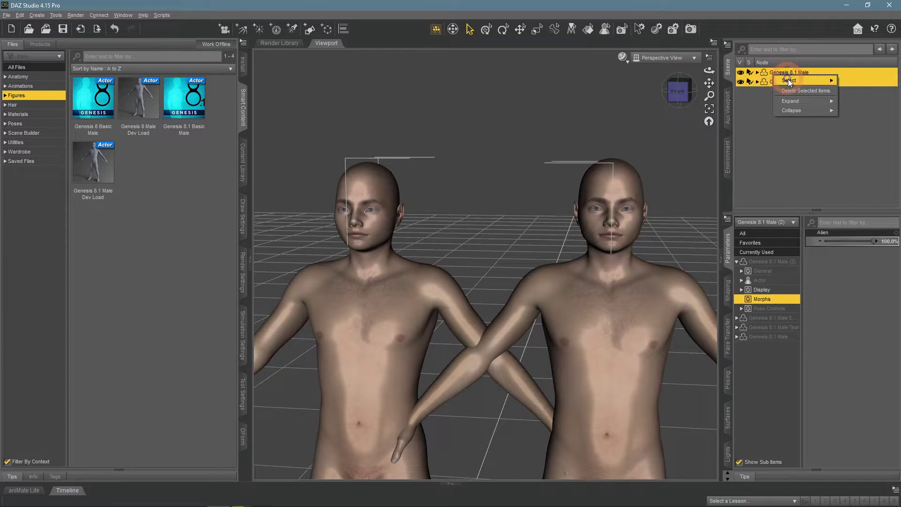
{"action": "left_click", "coordinate": [794, 91]}
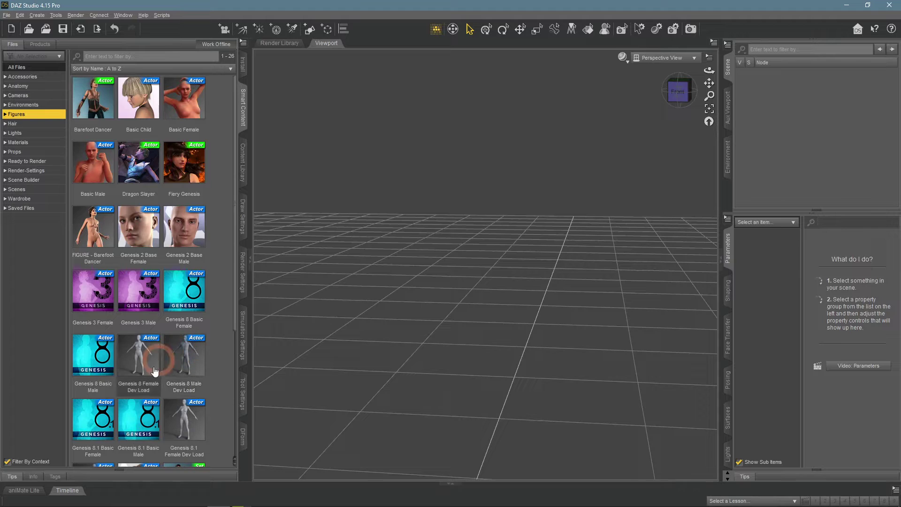
{"action": "double_click", "coordinate": [139, 422]}
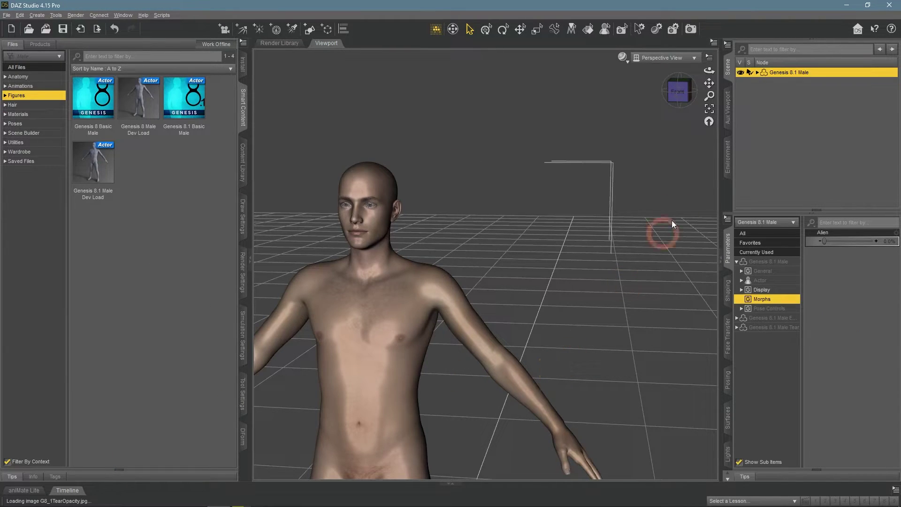
{"action": "mouse_move", "coordinate": [711, 88]}
{"action": "left_mouse_down"}
{"action": "mouse_move", "coordinate": [718, 95]}
{"action": "mouse_move", "coordinate": [709, 83]}
{"action": "left_mouse_up"}
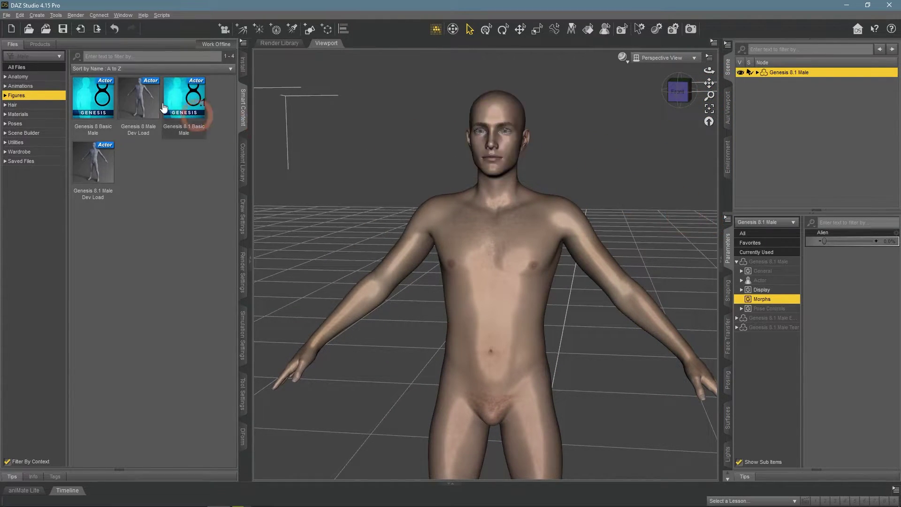
Step: Send Genesis 8.1 Male through the Daz to Blender bridge at subdivision Level 0, without morphs
{"action": "left_click", "coordinate": [7, 15]}
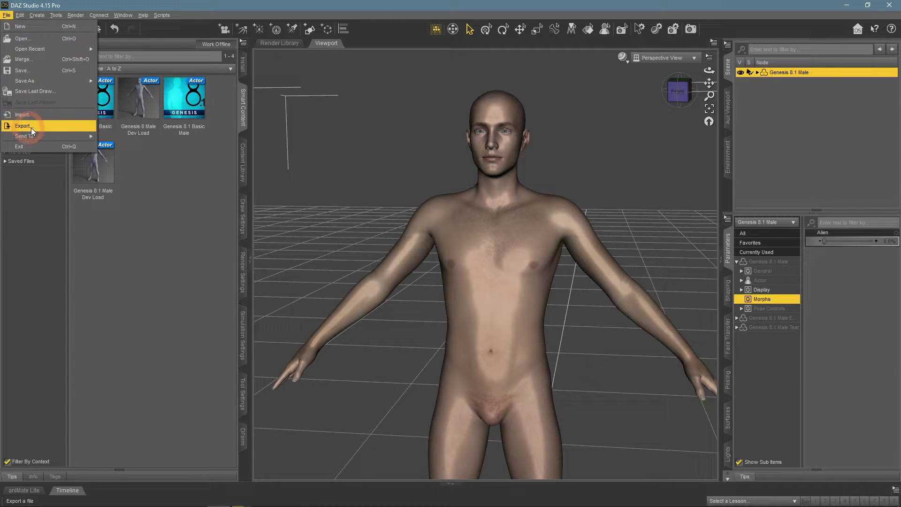
{"action": "left_click", "coordinate": [161, 15]}
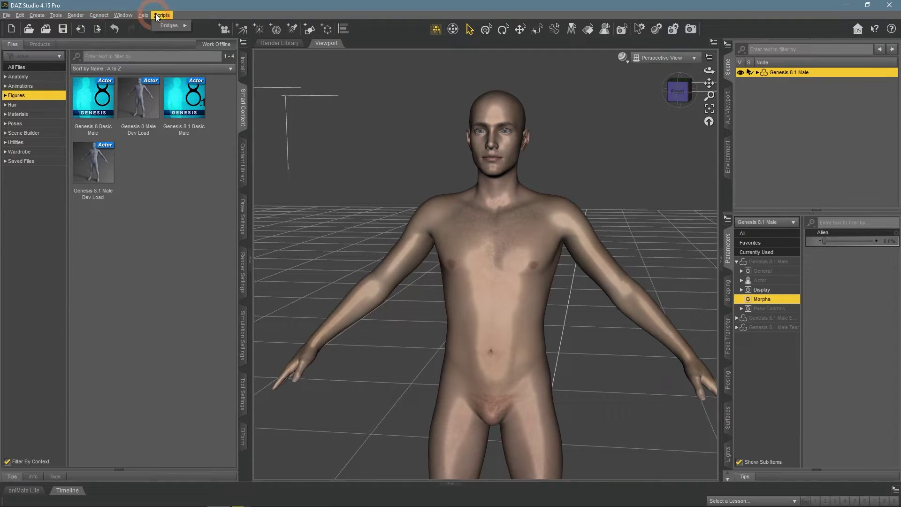
{"action": "left_click", "coordinate": [167, 26]}
{"action": "left_click", "coordinate": [199, 26]}
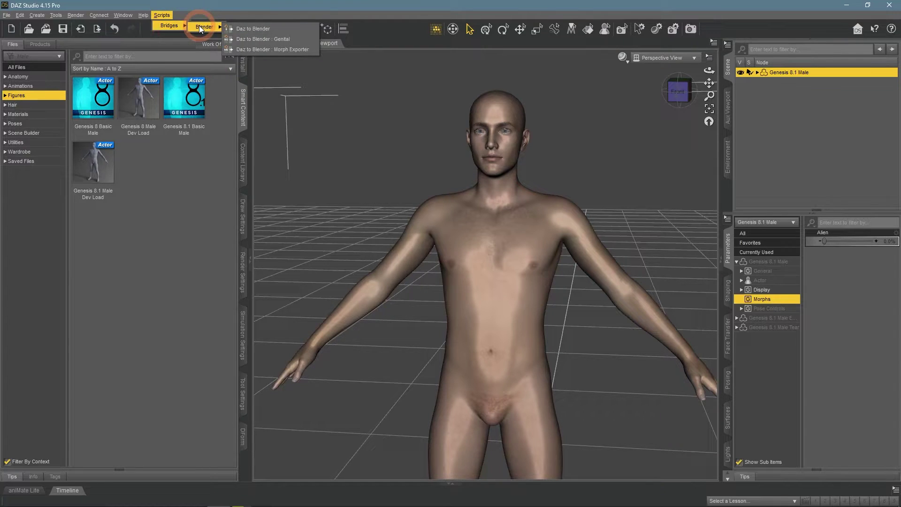
{"action": "left_click", "coordinate": [280, 29]}
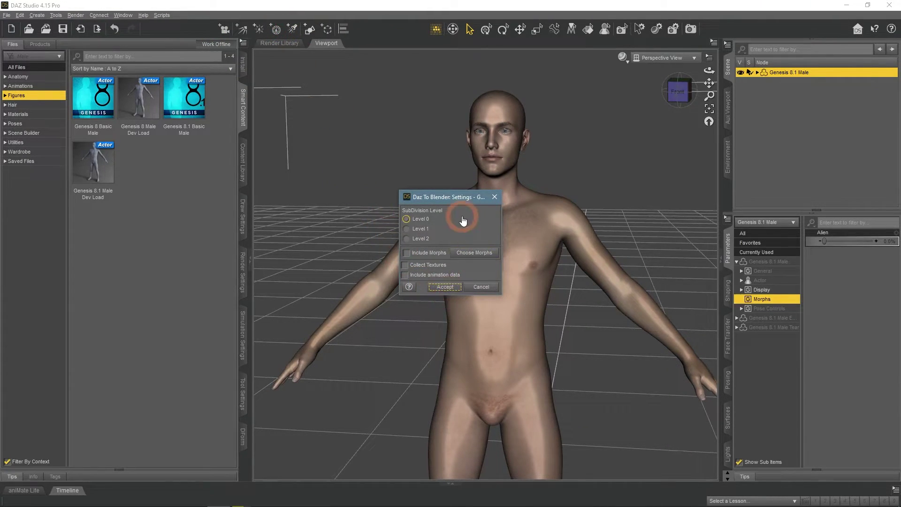
{"action": "left_click", "coordinate": [446, 288]}
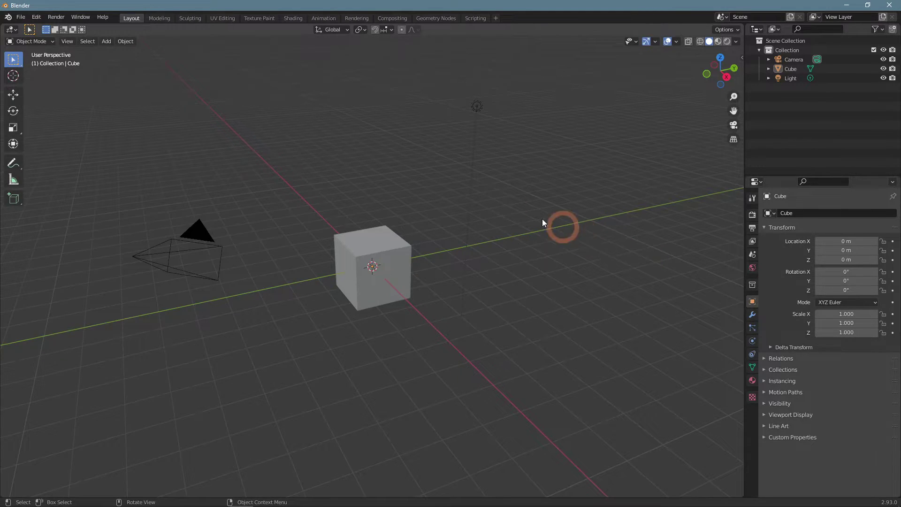
Step: Switch to Blender and delete the default camera, cube and light
{"action": "left_click_drag", "start_coordinate": [125, 79], "coordinate": [527, 370]}
{"action": "key", "text": "x"}
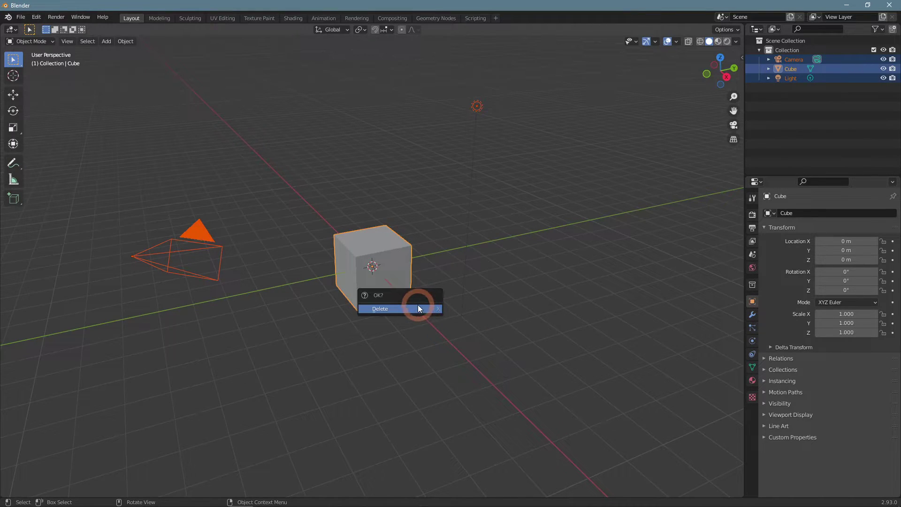
{"action": "left_click", "coordinate": [388, 308]}
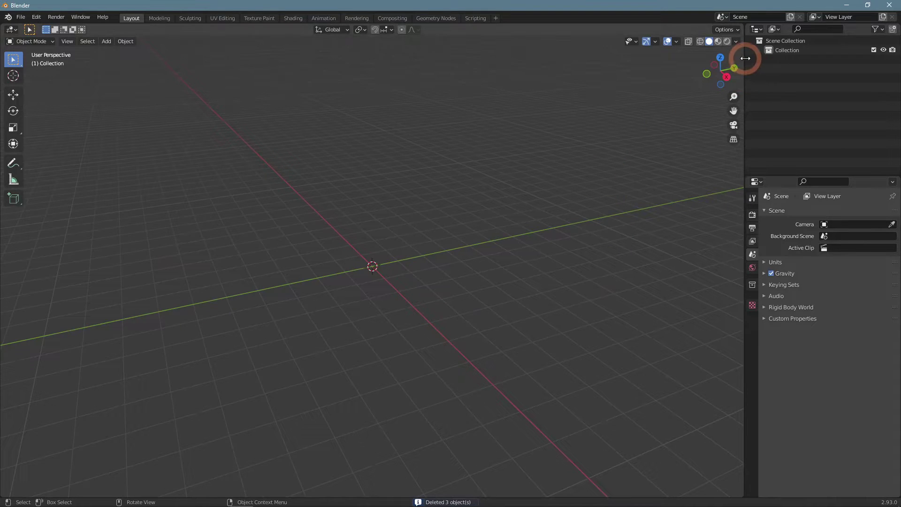
Step: Import the new Genesis figure with the Daz To Blender add-on and tuck the add-on's controls away again
{"action": "left_click_drag", "start_coordinate": [742, 57], "coordinate": [713, 60]}
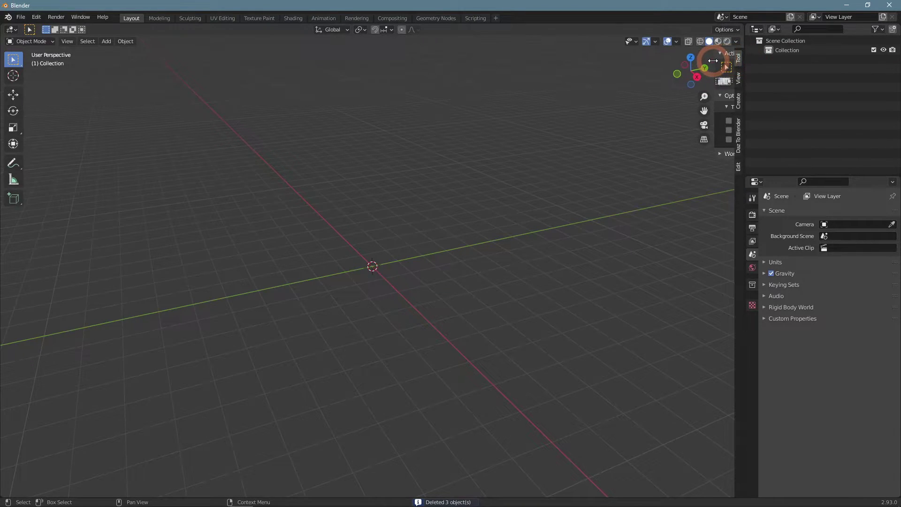
{"action": "left_click", "coordinate": [739, 141]}
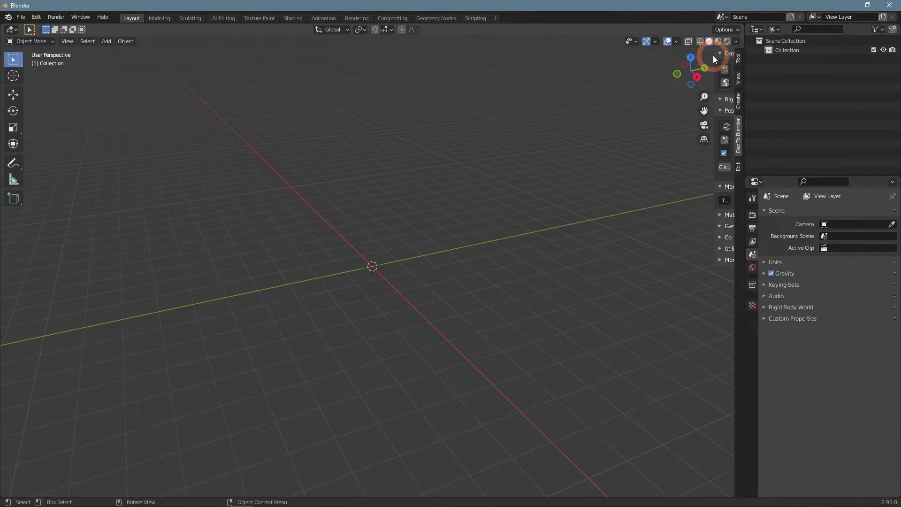
{"action": "left_click_drag", "start_coordinate": [713, 55], "coordinate": [647, 54]}
{"action": "left_click", "coordinate": [813, 79]}
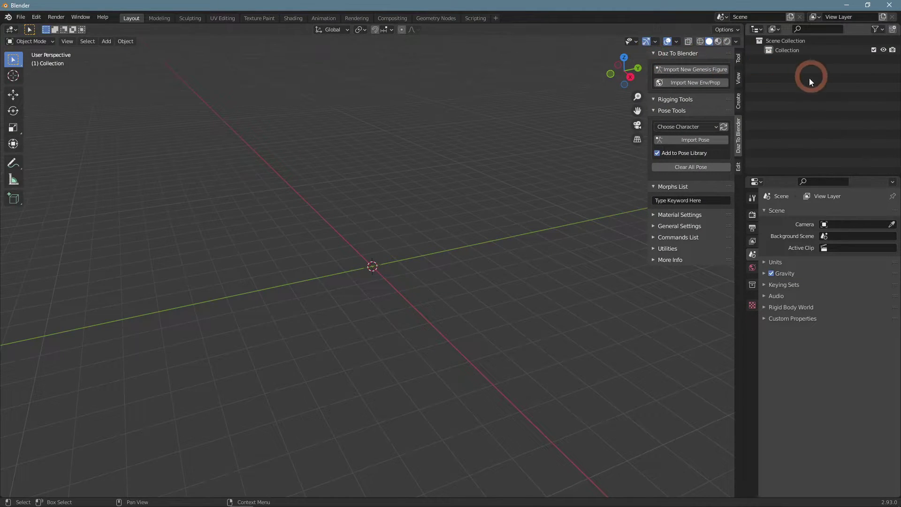
{"action": "left_click", "coordinate": [716, 70]}
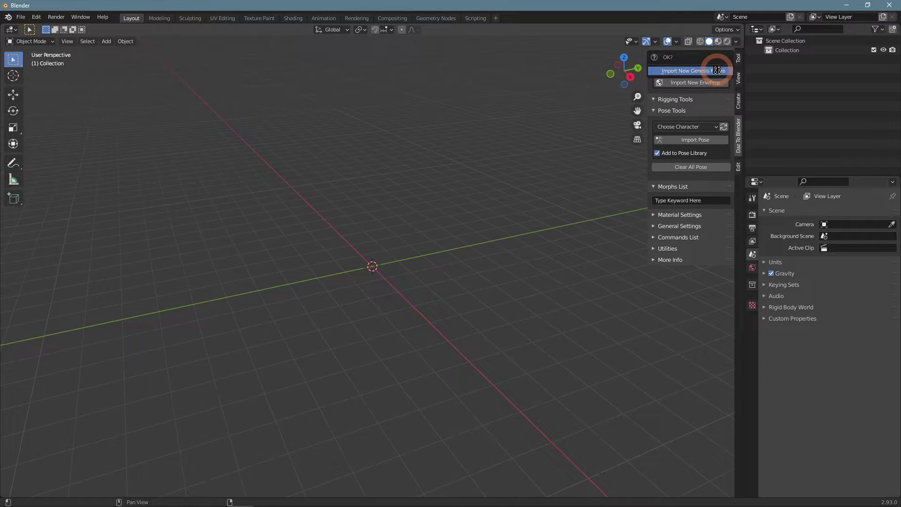
{"action": "left_click", "coordinate": [717, 71]}
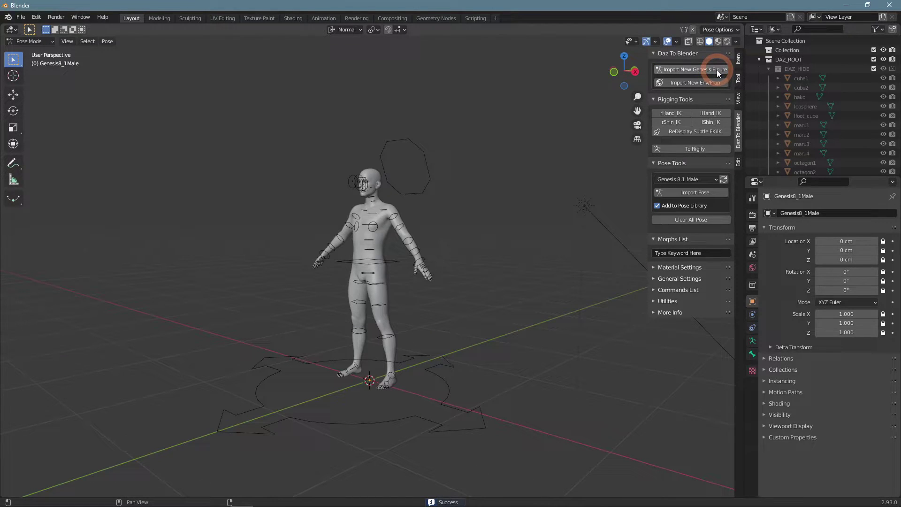
{"action": "left_click", "coordinate": [607, 104]}
{"action": "left_click", "coordinate": [739, 141]}
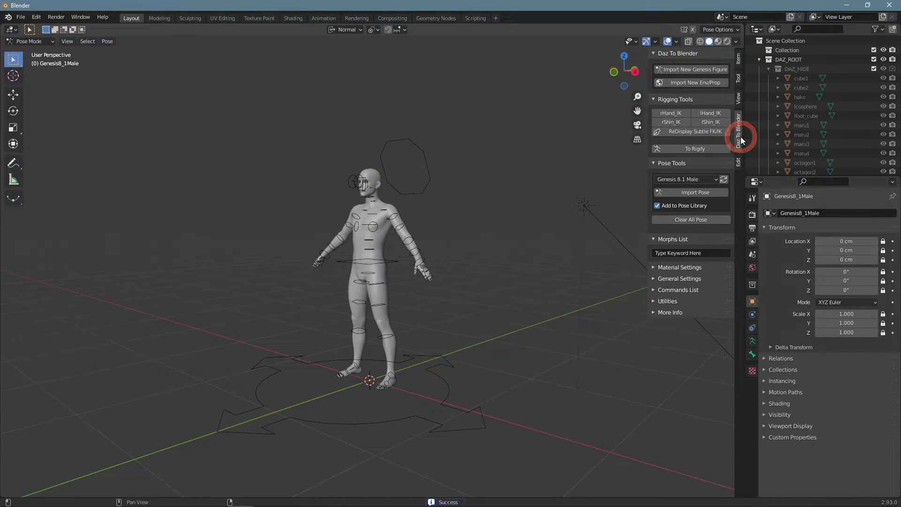
{"action": "left_click_drag", "start_coordinate": [648, 57], "coordinate": [739, 61]}
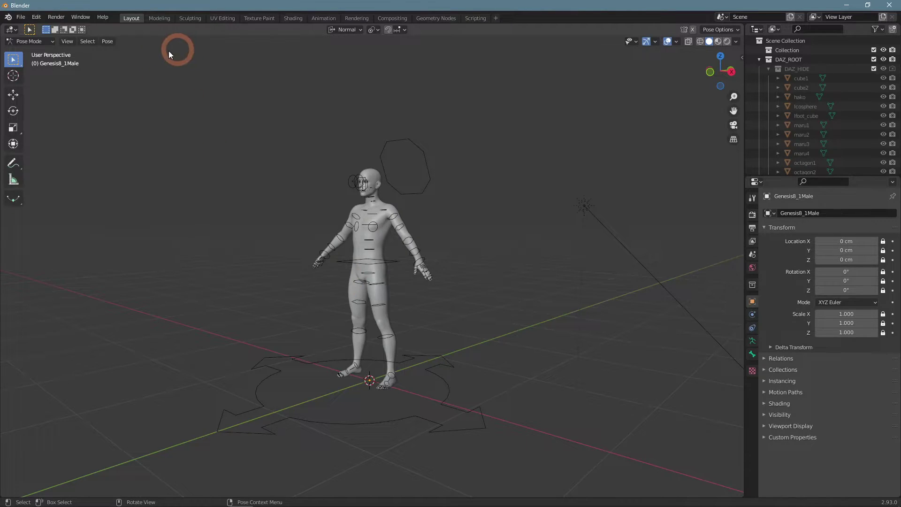
Step: Switch to Object Mode, hide the figure's armature, and select the body mesh
{"action": "left_click", "coordinate": [26, 41]}
{"action": "left_click", "coordinate": [36, 53]}
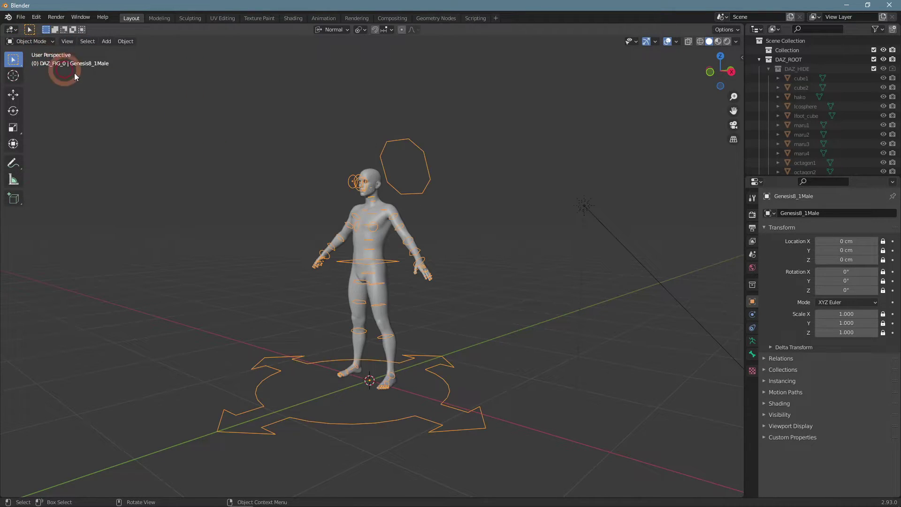
{"action": "left_click", "coordinate": [422, 193]}
{"action": "key", "text": "h"}
{"action": "left_click", "coordinate": [379, 217]}
{"action": "key", "text": "KP_Decimal"}
{"action": "middle_click_drag", "start_coordinate": [379, 218], "coordinate": [435, 199]}
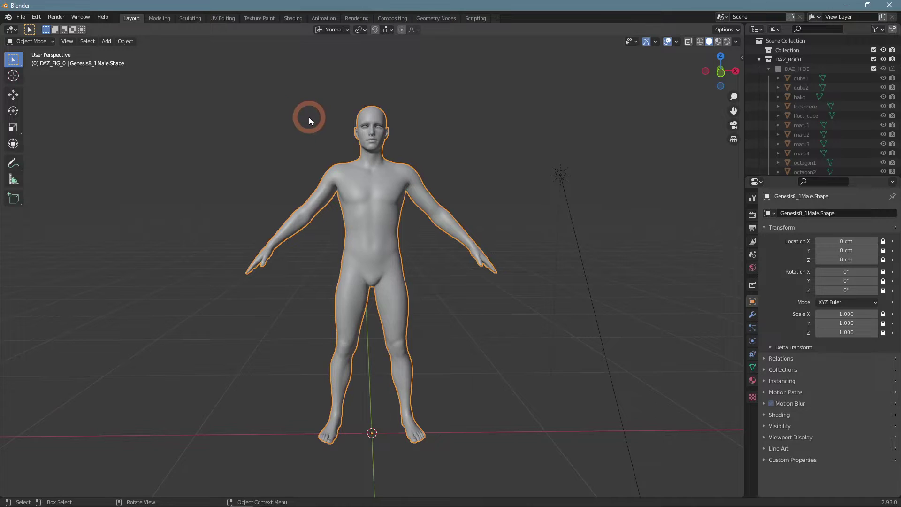
Step: Try moving a patch of elbow vertices on the body mesh in Edit Mode, then clear the vertex selection
{"action": "left_click", "coordinate": [46, 43]}
{"action": "left_click", "coordinate": [38, 61]}
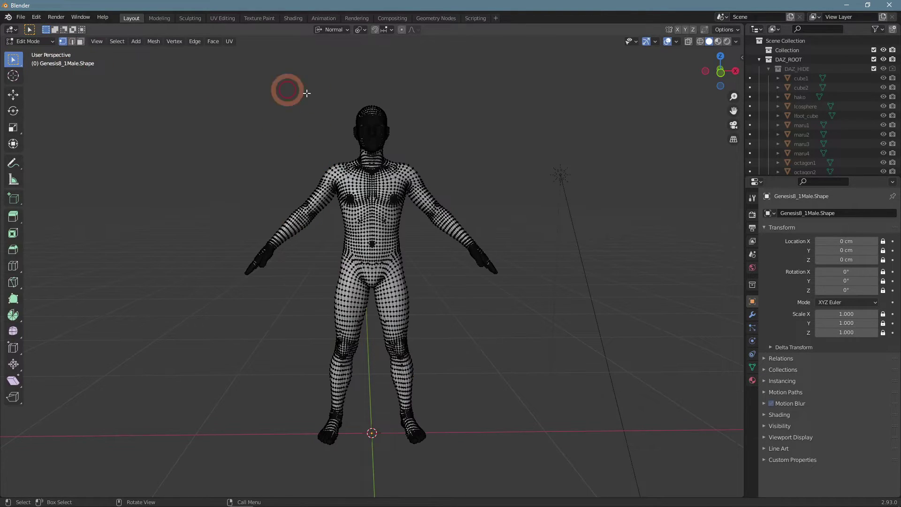
{"action": "middle_click_drag", "start_coordinate": [377, 193], "coordinate": [462, 209]}
{"action": "middle_click_drag", "start_coordinate": [319, 181], "coordinate": [293, 190]}
{"action": "left_click_drag", "start_coordinate": [294, 190], "coordinate": [314, 251]}
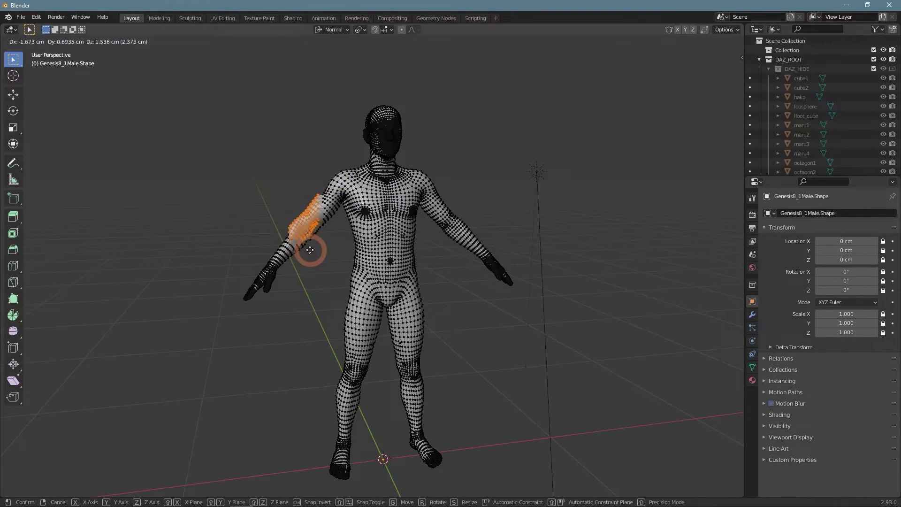
{"action": "middle_click_drag", "start_coordinate": [331, 164], "coordinate": [306, 162]}
{"action": "key", "text": "alt+a"}
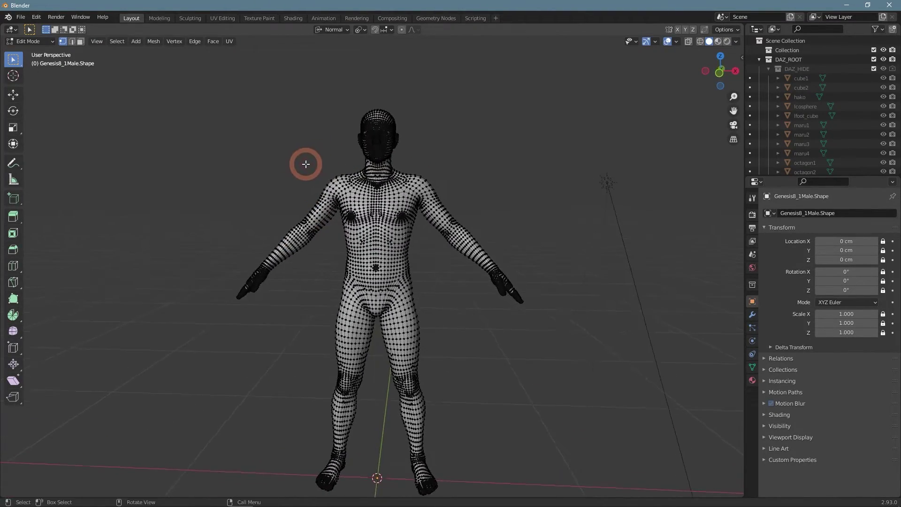
Step: Try moving a shoulder vertex with proportional editing at size 1.00, then return to Object Mode
{"action": "left_click", "coordinate": [402, 30]}
{"action": "left_click", "coordinate": [425, 180]}
{"action": "key", "text": "g"}
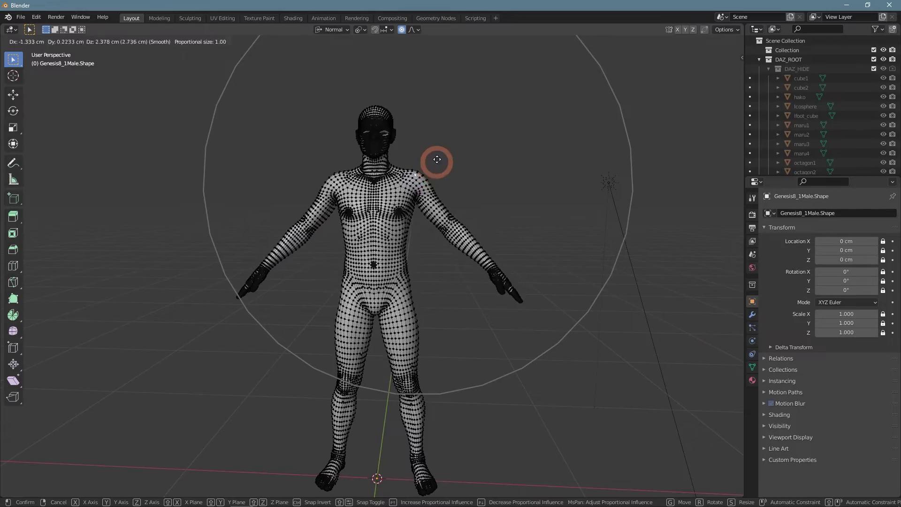
{"action": "left_click", "coordinate": [441, 175]}
{"action": "mouse_move", "coordinate": [441, 175]}
{"action": "middle_mouse_down"}
{"action": "mouse_move", "coordinate": [440, 203]}
{"action": "mouse_move", "coordinate": [436, 191]}
{"action": "middle_mouse_up"}
{"action": "scroll", "coordinate": [416, 232], "scroll_direction": "up", "scroll_amount": 5}
{"action": "key", "text": "Tab"}
Step: Delete the two separate objects at the figure's eyes and select the body mesh again
{"action": "scroll", "coordinate": [415, 231], "scroll_direction": "up", "scroll_amount": 3}
{"action": "left_click", "coordinate": [449, 101]}
{"action": "key", "text": "Delete"}
{"action": "left_click", "coordinate": [446, 98]}
{"action": "key", "text": "Delete"}
{"action": "left_click", "coordinate": [534, 309]}
{"action": "scroll", "coordinate": [534, 308], "scroll_direction": "down", "scroll_amount": 6}
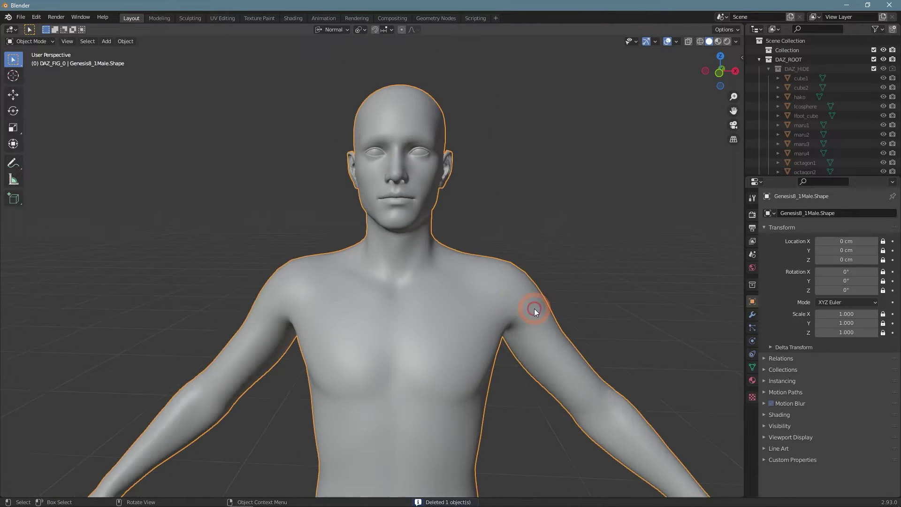
Step: Switch the selected body mesh to the Sculpting workspace and frame the figure
{"action": "middle_click_drag", "start_coordinate": [528, 292], "coordinate": [526, 220], "text": "shift"}
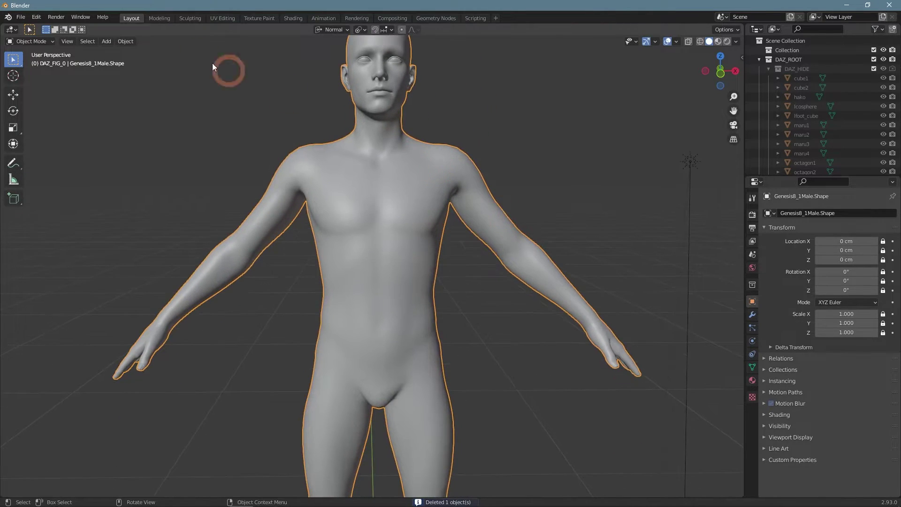
{"action": "left_click", "coordinate": [190, 18]}
{"action": "key", "text": "KP_Decimal"}
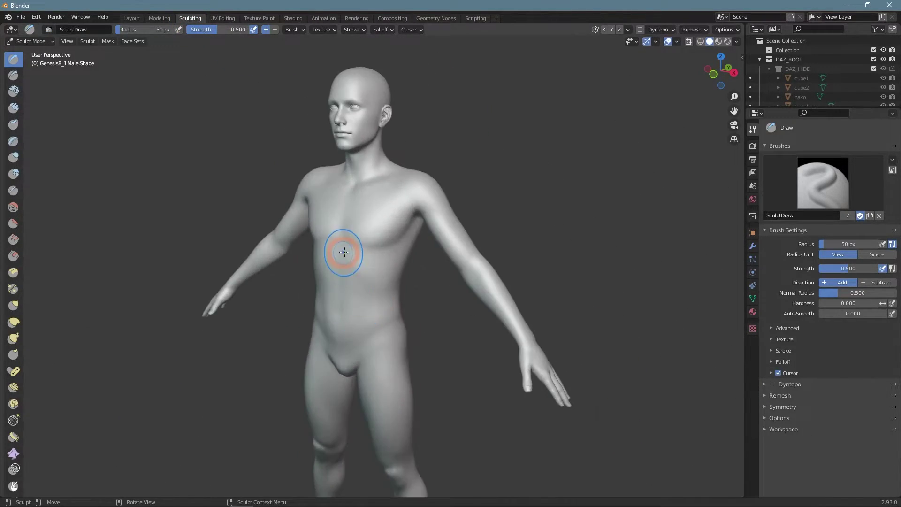
Step: Try a Draw brush stroke down the figure's torso, then undo it
{"action": "left_click_drag", "start_coordinate": [354, 216], "coordinate": [387, 311]}
{"action": "mouse_move", "coordinate": [388, 311]}
{"action": "middle_mouse_down"}
{"action": "mouse_move", "coordinate": [432, 301]}
{"action": "mouse_move", "coordinate": [356, 299]}
{"action": "mouse_move", "coordinate": [409, 299]}
{"action": "mouse_move", "coordinate": [488, 330]}
{"action": "middle_mouse_up"}
{"action": "key", "text": "ctrl+z"}
Step: Turn on X symmetry and enlarge the figure's arms and lips with the Blob and Inflate/Deflate brushes at a 129 px radius
{"action": "left_click", "coordinate": [604, 29]}
{"action": "scroll", "coordinate": [305, 141], "scroll_direction": "up", "scroll_amount": 2}
{"action": "left_click", "coordinate": [13, 174]}
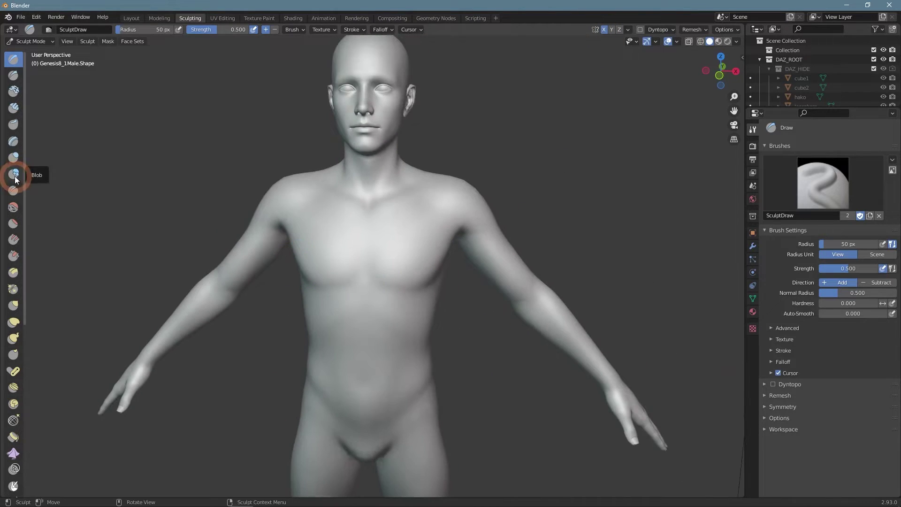
{"action": "scroll", "coordinate": [527, 274], "scroll_direction": "up", "scroll_amount": 2}
{"action": "middle_click_drag", "start_coordinate": [527, 274], "coordinate": [484, 365], "text": "alt"}
{"action": "scroll", "coordinate": [434, 287], "scroll_direction": "down", "scroll_amount": 5}
{"action": "scroll", "coordinate": [418, 272], "scroll_direction": "up", "scroll_amount": 6}
{"action": "scroll", "coordinate": [503, 268], "scroll_direction": "up", "scroll_amount": 3}
{"action": "middle_click_drag", "start_coordinate": [502, 267], "coordinate": [612, 299]}
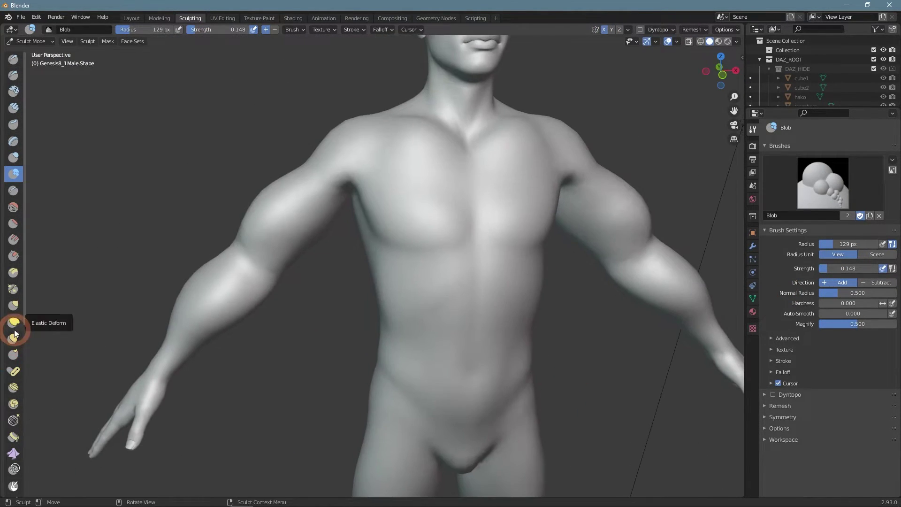
{"action": "left_click", "coordinate": [13, 158]}
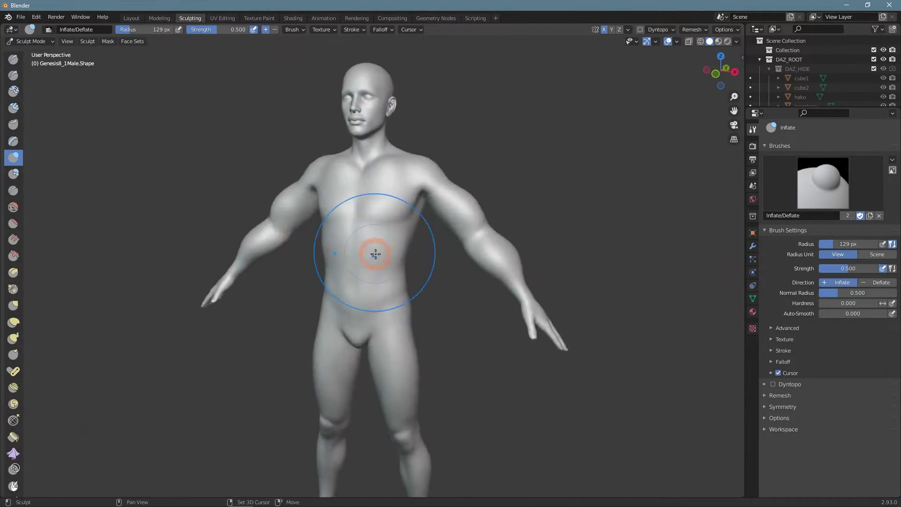
{"action": "middle_click_drag", "start_coordinate": [376, 254], "coordinate": [583, 262]}
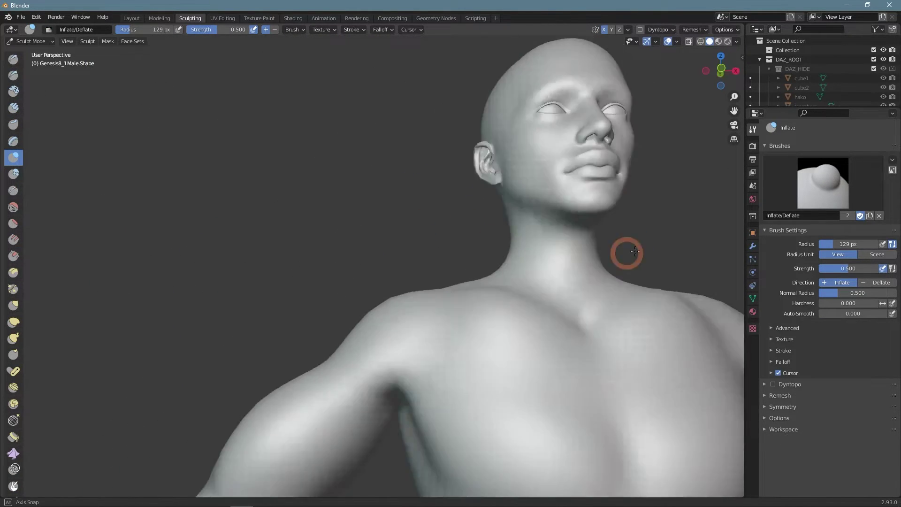
Step: Return to the Layout workspace and select the sculpted body mesh
{"action": "left_click", "coordinate": [131, 18]}
{"action": "scroll", "coordinate": [490, 296], "scroll_direction": "down", "scroll_amount": 3}
{"action": "scroll", "coordinate": [497, 313], "scroll_direction": "up", "scroll_amount": 1}
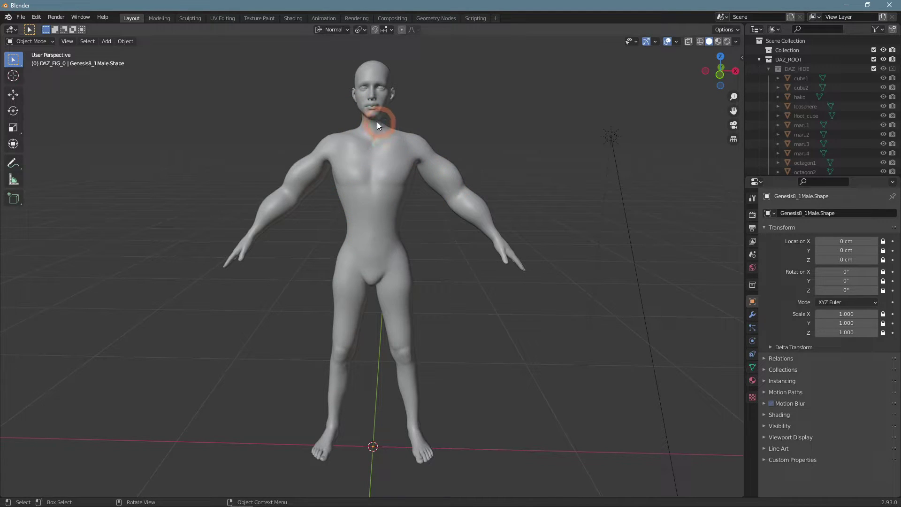
{"action": "middle_click_drag", "start_coordinate": [509, 293], "coordinate": [340, 278]}
{"action": "left_click", "coordinate": [420, 208]}
{"action": "scroll", "coordinate": [421, 213], "scroll_direction": "up", "scroll_amount": 1}
{"action": "middle_click_drag", "start_coordinate": [421, 213], "coordinate": [397, 233], "text": "shift"}
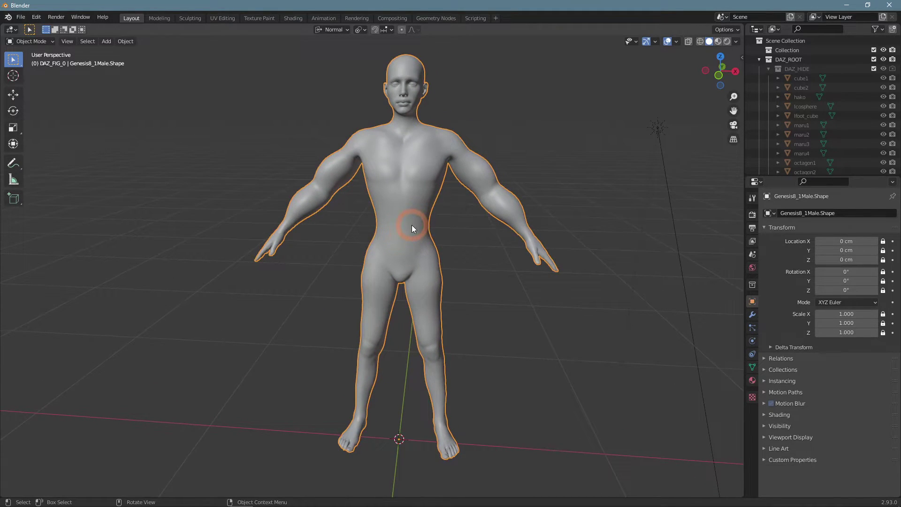
Step: Export only the selected body mesh as Wavefront OBJ named Blender Morph.obj in G:\Blender Morphs
{"action": "left_click", "coordinate": [22, 18]}
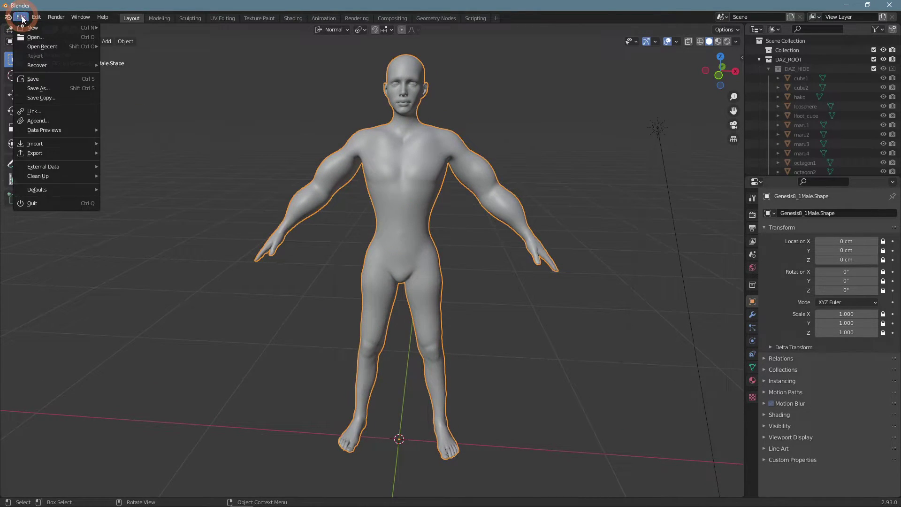
{"action": "mouse_move", "coordinate": [61, 154]}
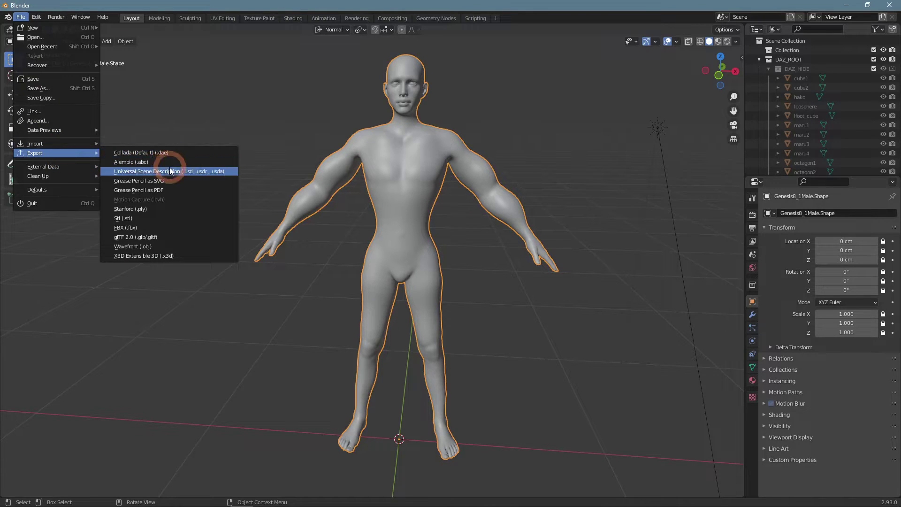
{"action": "left_click", "coordinate": [204, 247]}
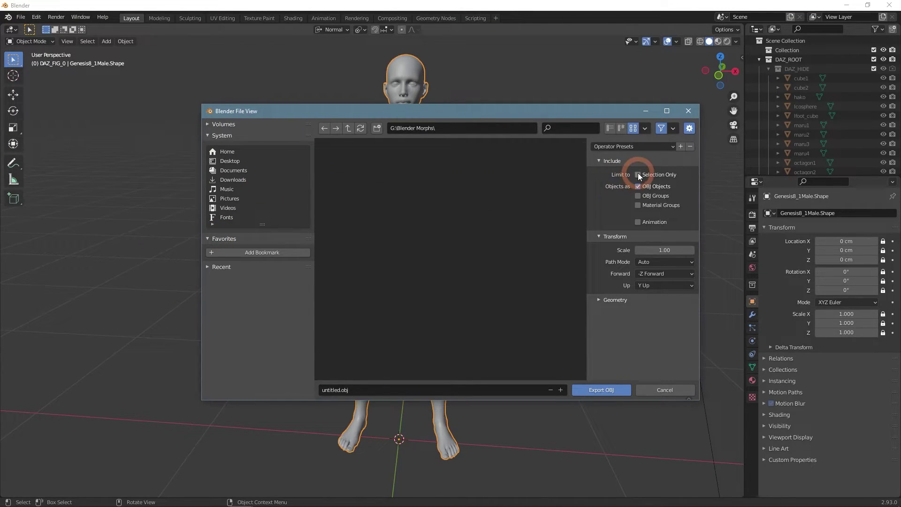
{"action": "left_click", "coordinate": [330, 390]}
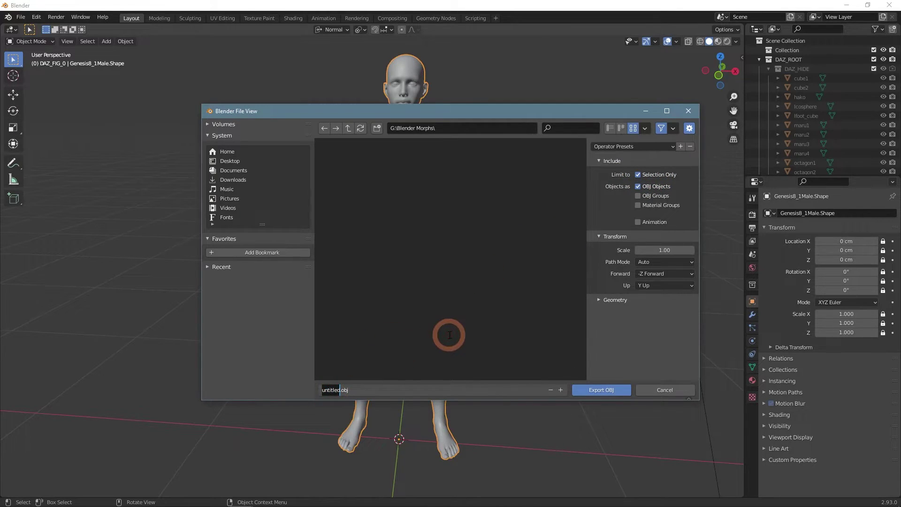
{"action": "type", "text": "Blender Morph"}
{"action": "left_click", "coordinate": [604, 391]}
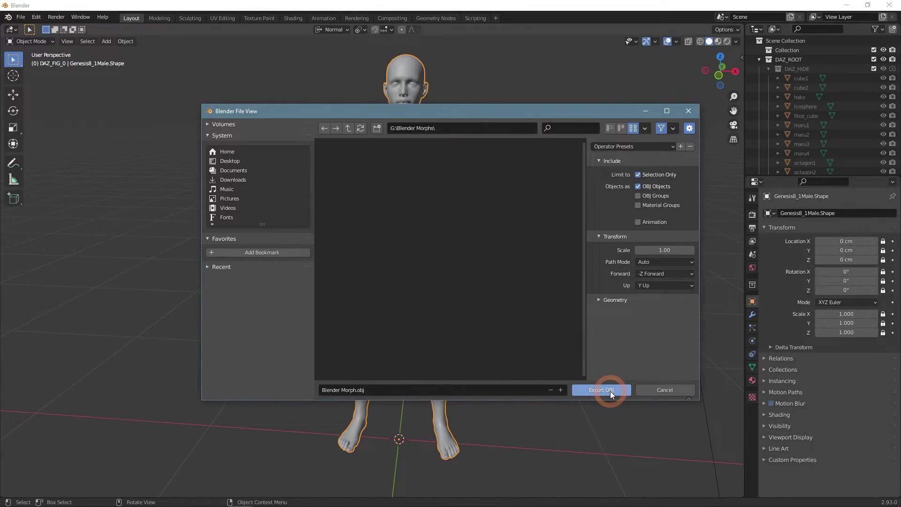
{"action": "left_click", "coordinate": [610, 390]}
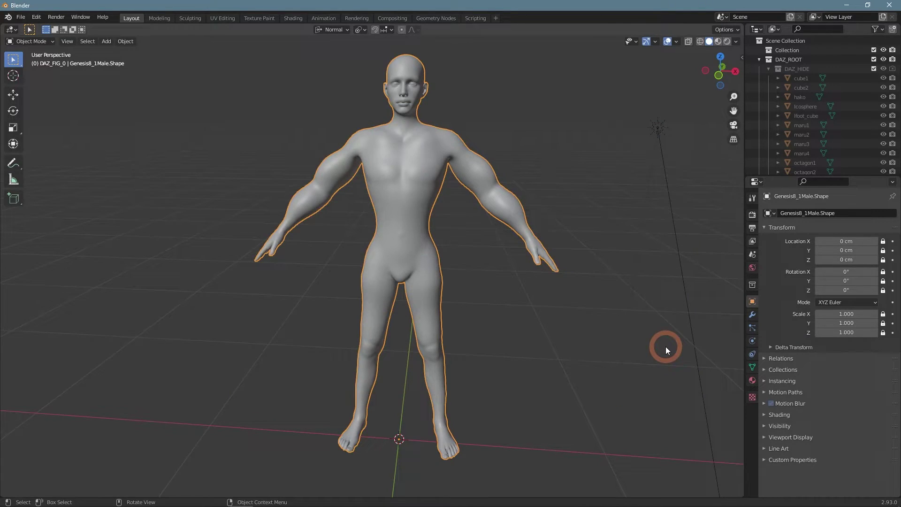
Step: Switch to DAZ Studio and open Morph Loader Pro for the Genesis 8.1 Male figure
{"action": "left_click", "coordinate": [786, 76]}
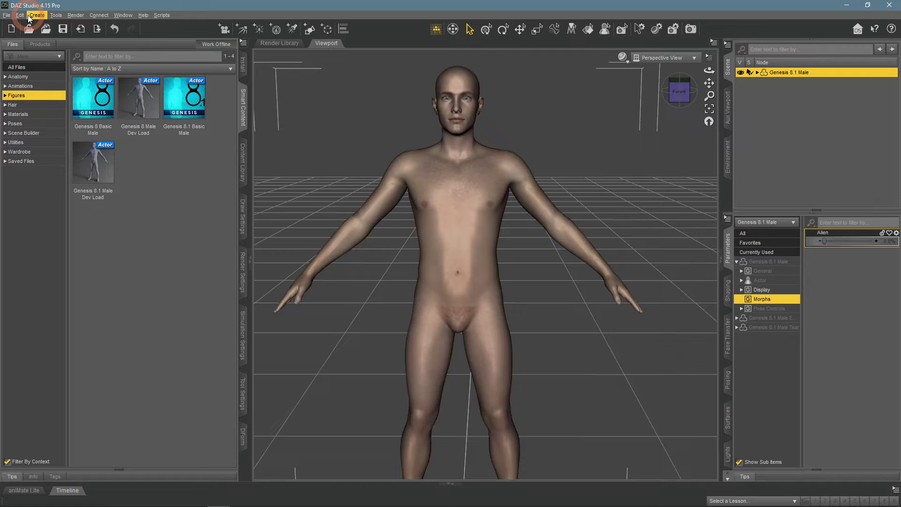
{"action": "left_click", "coordinate": [6, 15]}
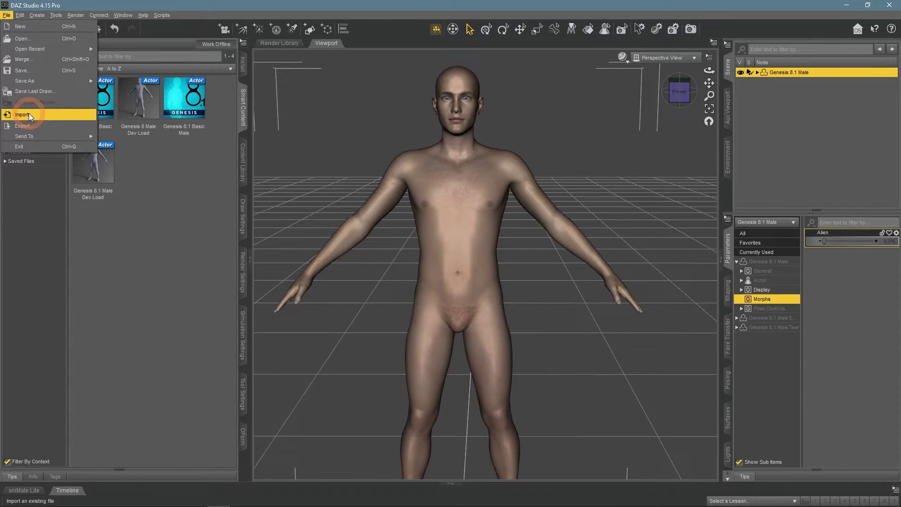
{"action": "mouse_move", "coordinate": [21, 15]}
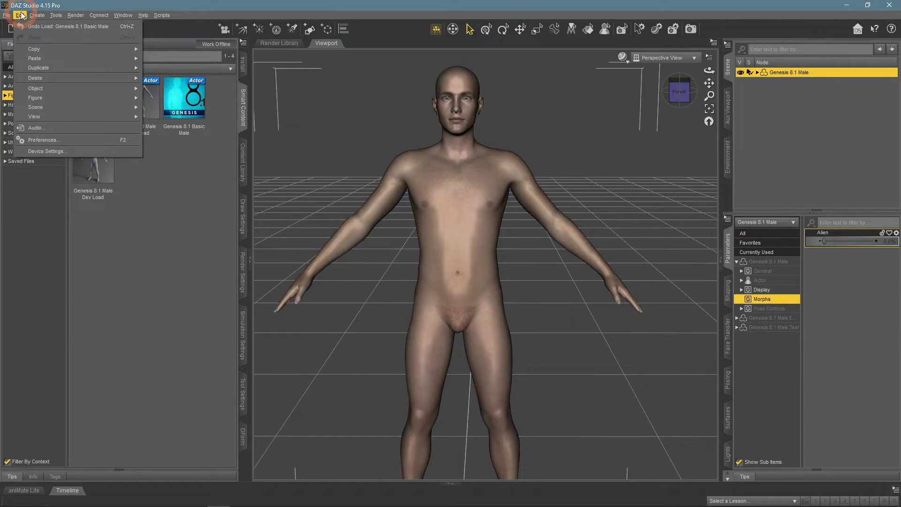
{"action": "mouse_move", "coordinate": [41, 89]}
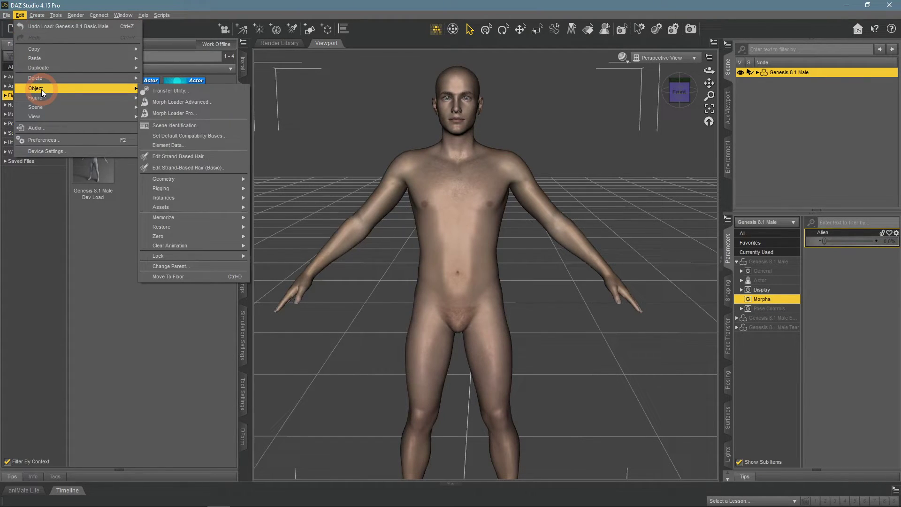
{"action": "left_click", "coordinate": [210, 114]}
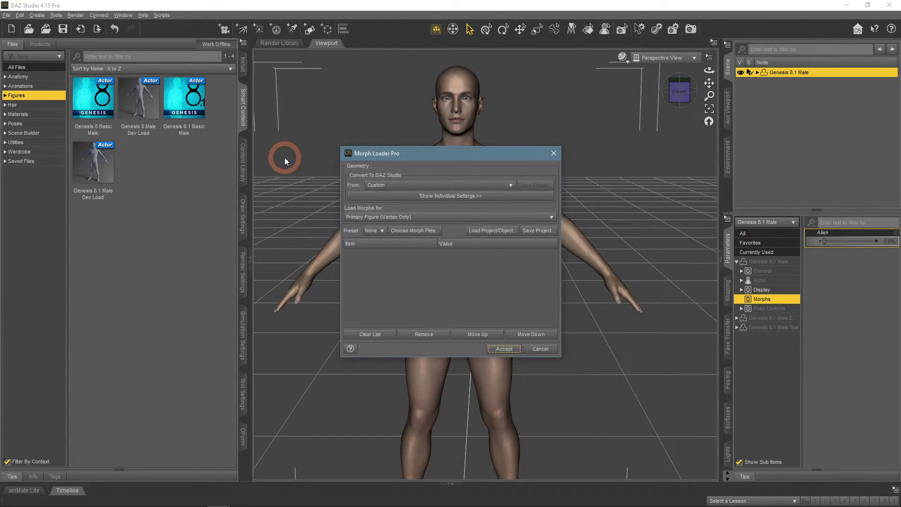
Step: Choose Blender Morph.obj from the Blender Morphs folder as the morph file
{"action": "left_click", "coordinate": [431, 232]}
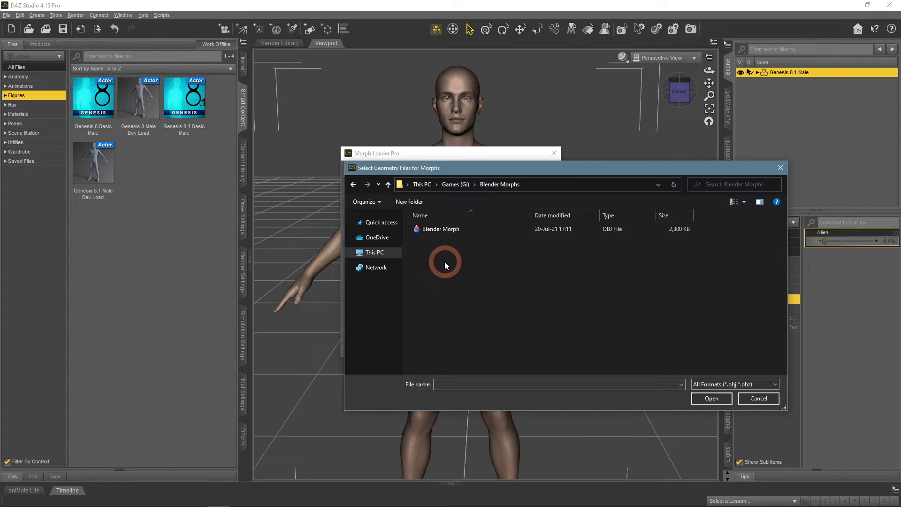
{"action": "left_click", "coordinate": [453, 229]}
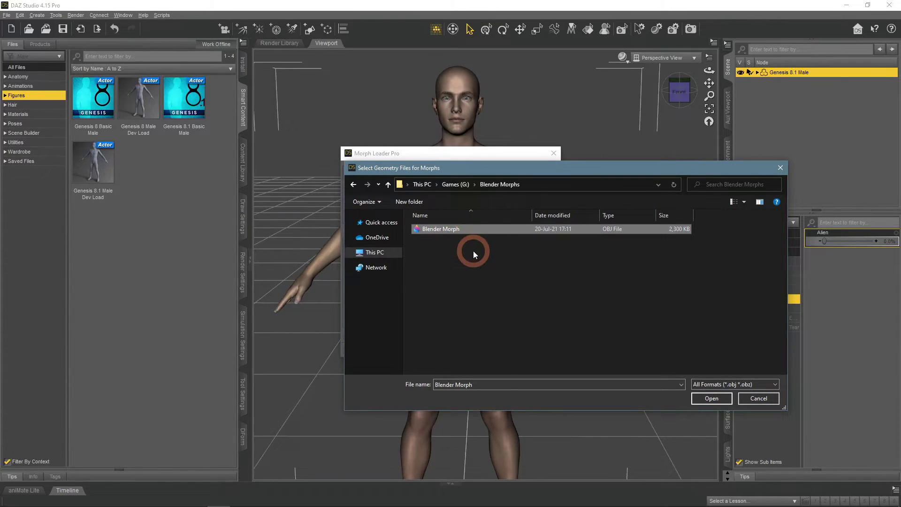
{"action": "left_click", "coordinate": [716, 398]}
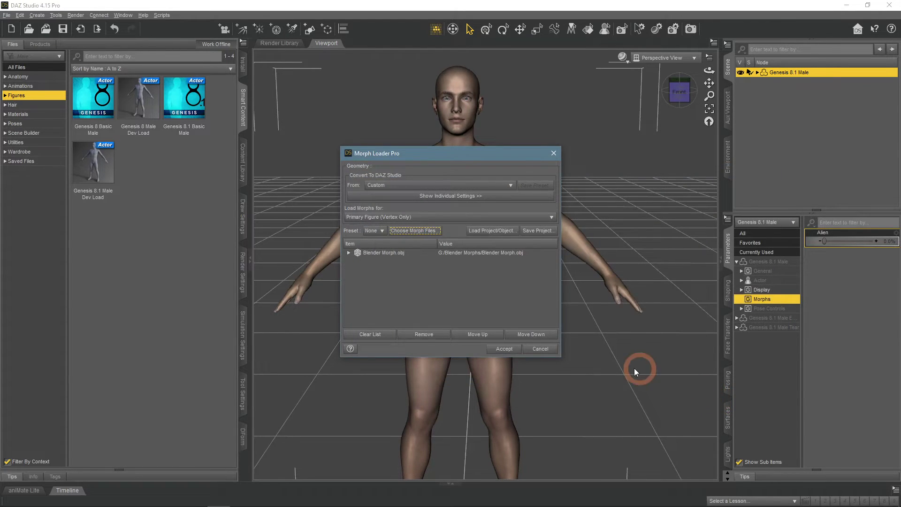
Step: Keep the Custom geometry conversion, set its scale to 10000 %, and load the morph onto the figure
{"action": "left_click", "coordinate": [503, 349]}
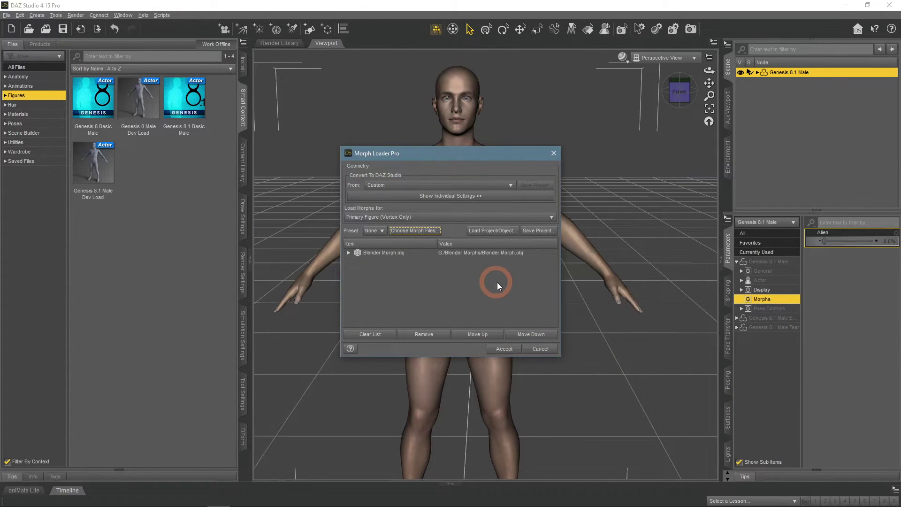
{"action": "left_click", "coordinate": [397, 185]}
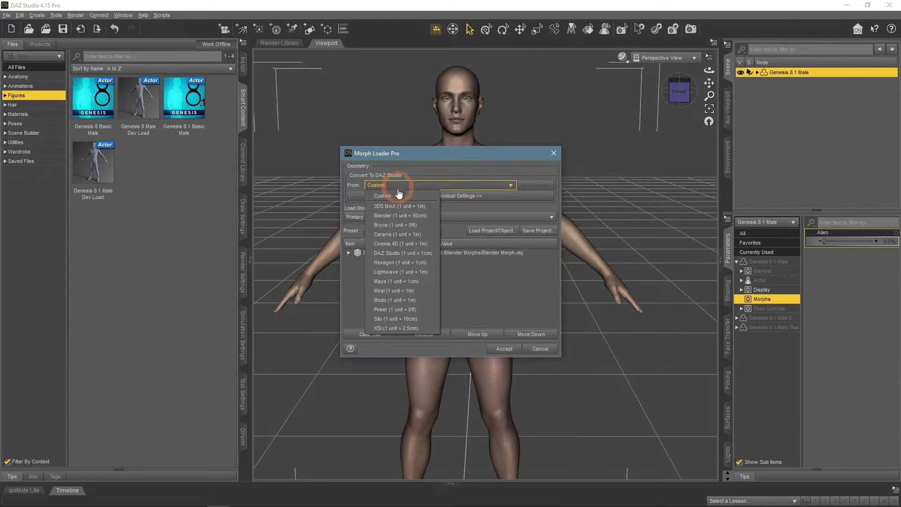
{"action": "left_click", "coordinate": [396, 216]}
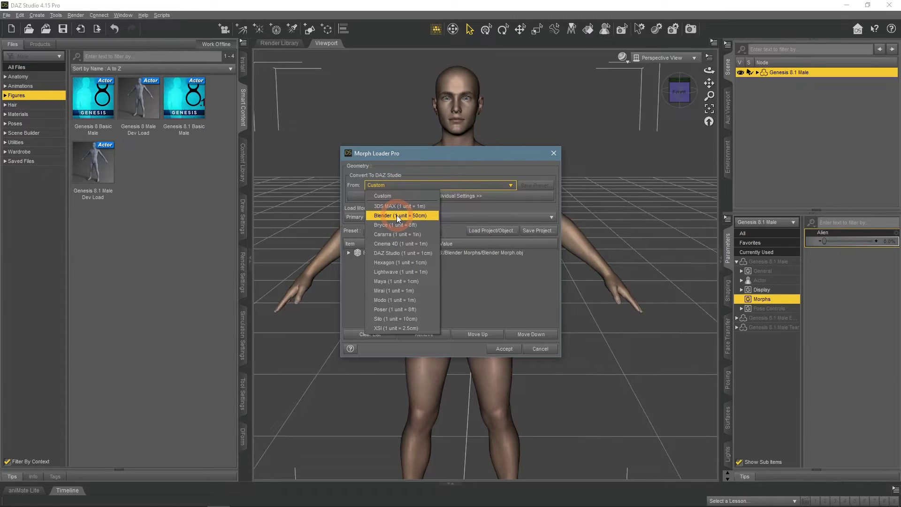
{"action": "left_click", "coordinate": [473, 199]}
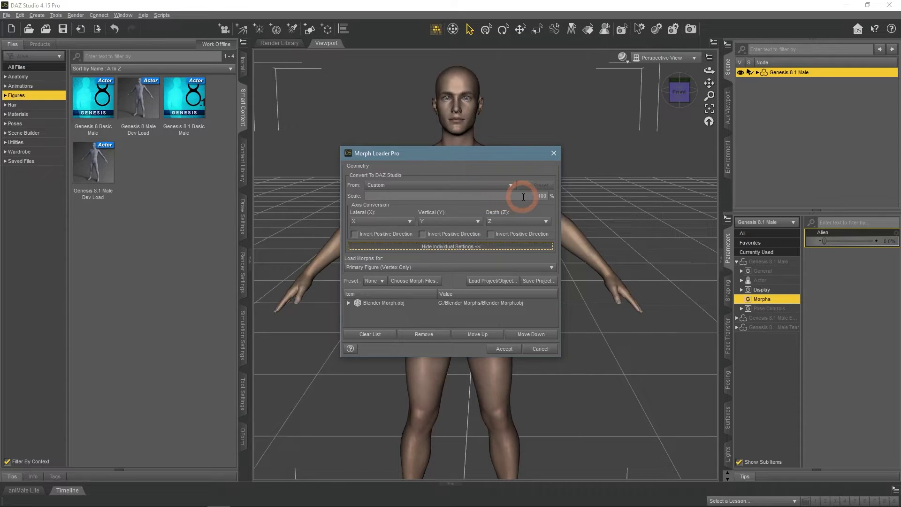
{"action": "left_click", "coordinate": [543, 197]}
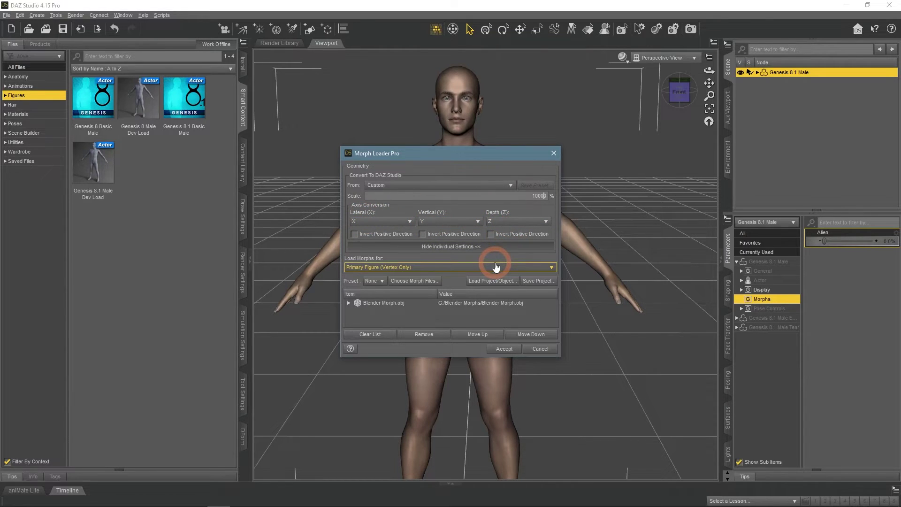
{"action": "left_click", "coordinate": [506, 353]}
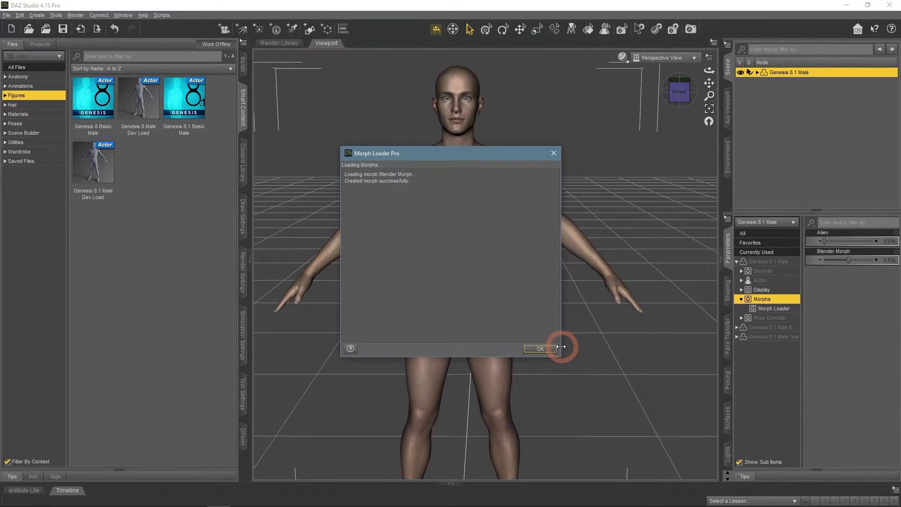
{"action": "left_click", "coordinate": [541, 349]}
Step: Test the Blender Morph parameter at -100%, then set it to 100%
{"action": "left_click_drag", "start_coordinate": [857, 266], "coordinate": [786, 236]}
{"action": "left_click_drag", "start_coordinate": [708, 71], "coordinate": [708, 70]}
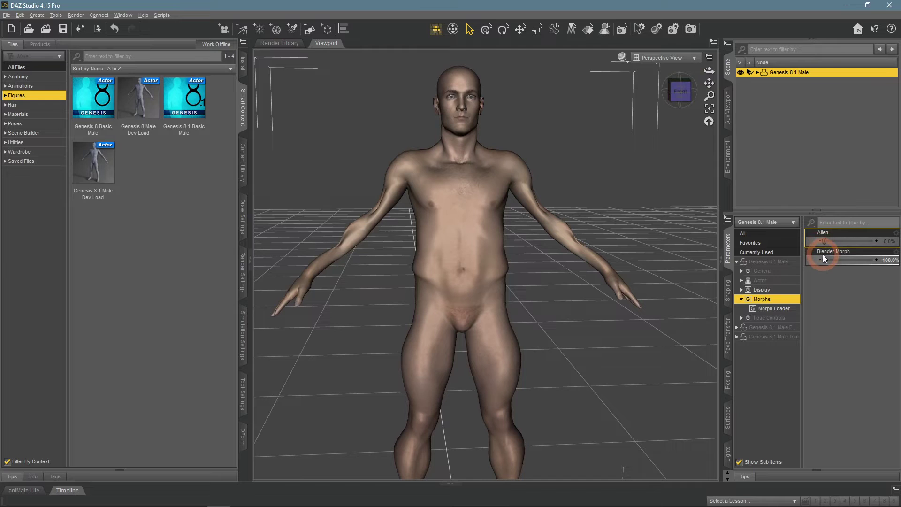
{"action": "left_click_drag", "start_coordinate": [824, 261], "coordinate": [880, 278]}
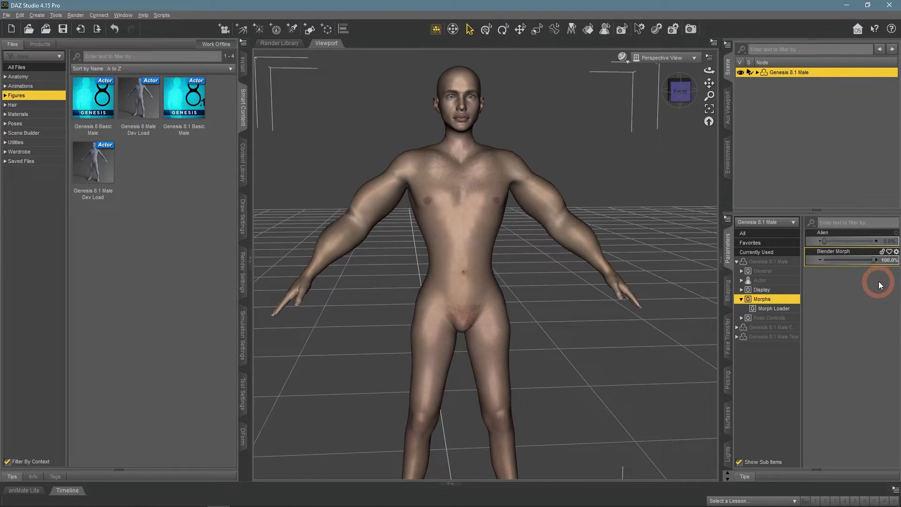
Step: Check the Blender Morph parameter settings, including its limits, and close them without changes
{"action": "left_click", "coordinate": [896, 252]}
{"action": "left_click", "coordinate": [867, 260]}
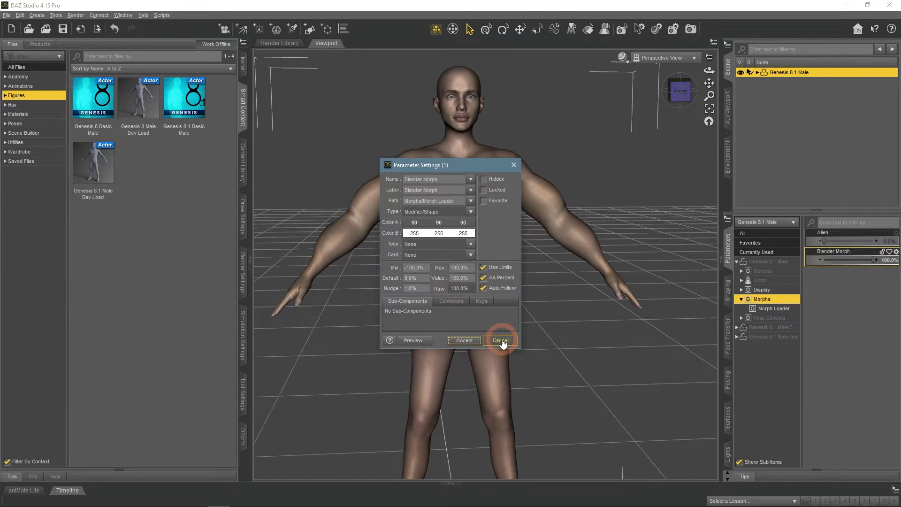
{"action": "left_click", "coordinate": [464, 340]}
{"action": "left_click", "coordinate": [868, 302]}
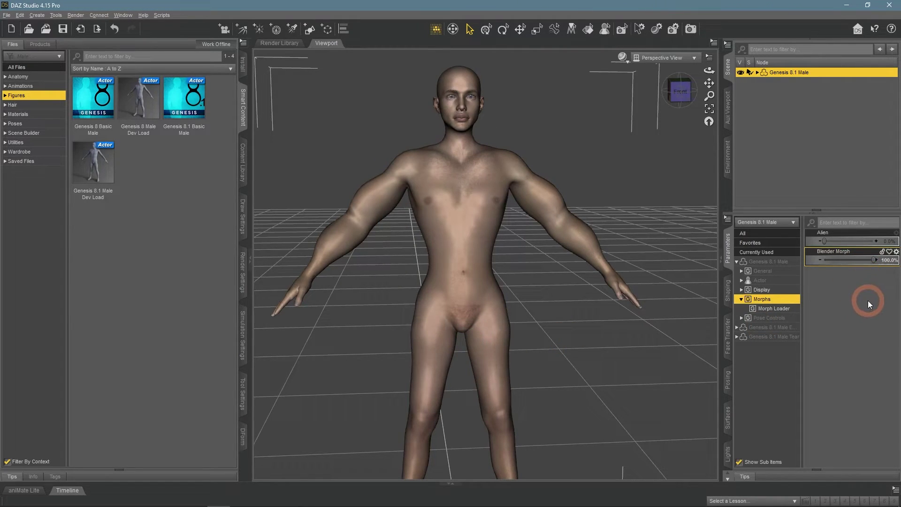
Step: Save the Blender Morph property of Genesis 8.1 Male as a morph support asset under the vendor name RenderGuide
{"action": "left_click", "coordinate": [7, 15]}
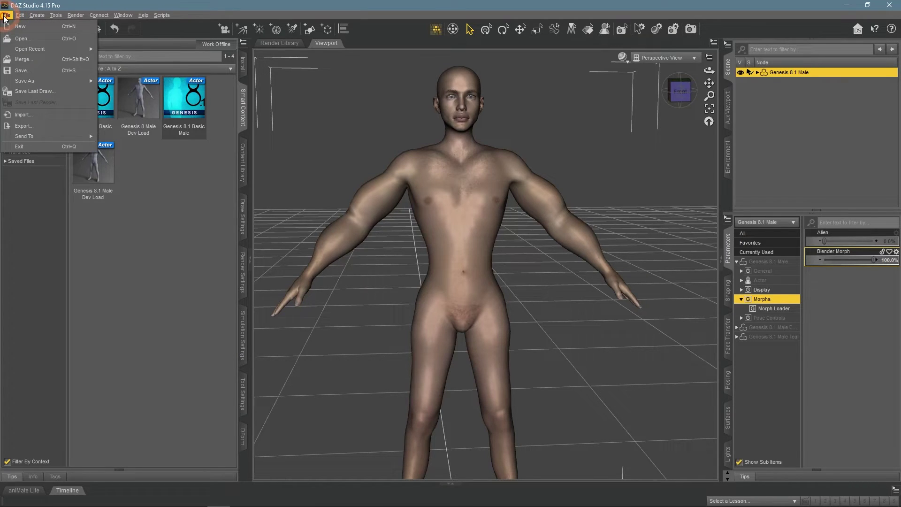
{"action": "mouse_move", "coordinate": [63, 81]}
{"action": "left_click", "coordinate": [199, 286]}
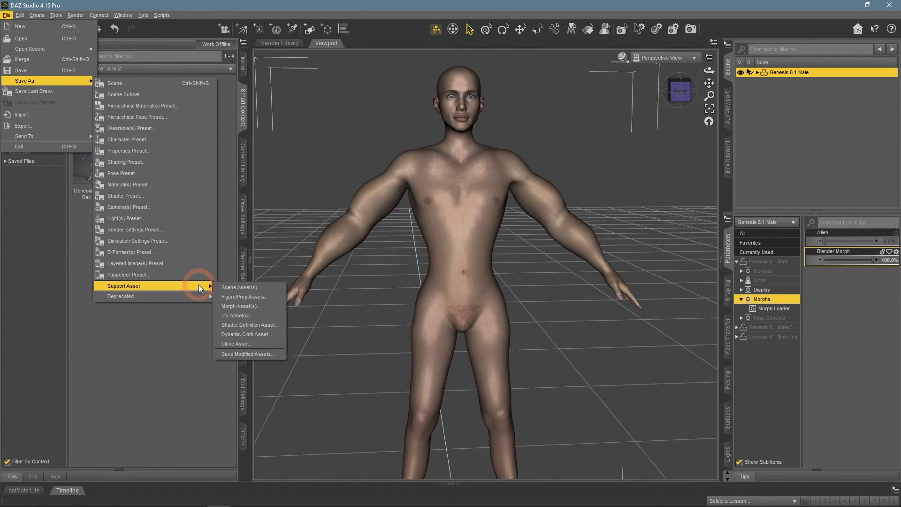
{"action": "left_click", "coordinate": [258, 306]}
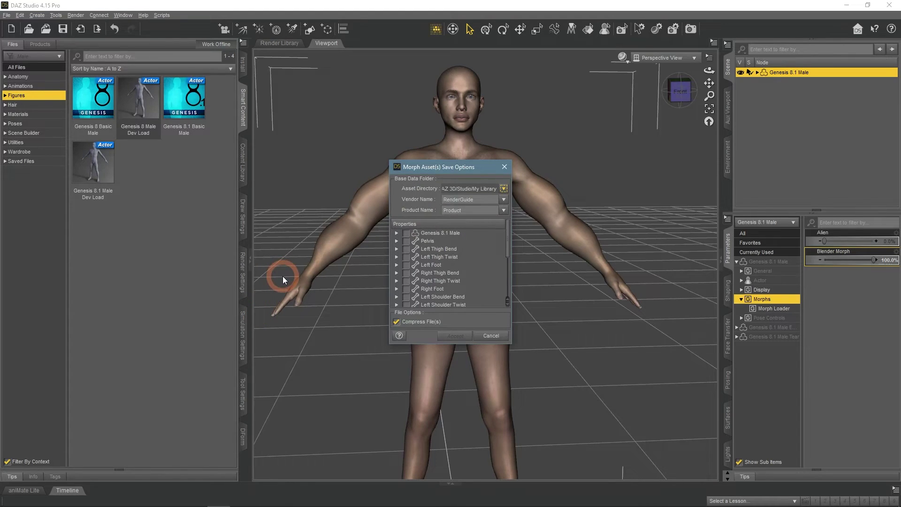
{"action": "left_click", "coordinate": [483, 201]}
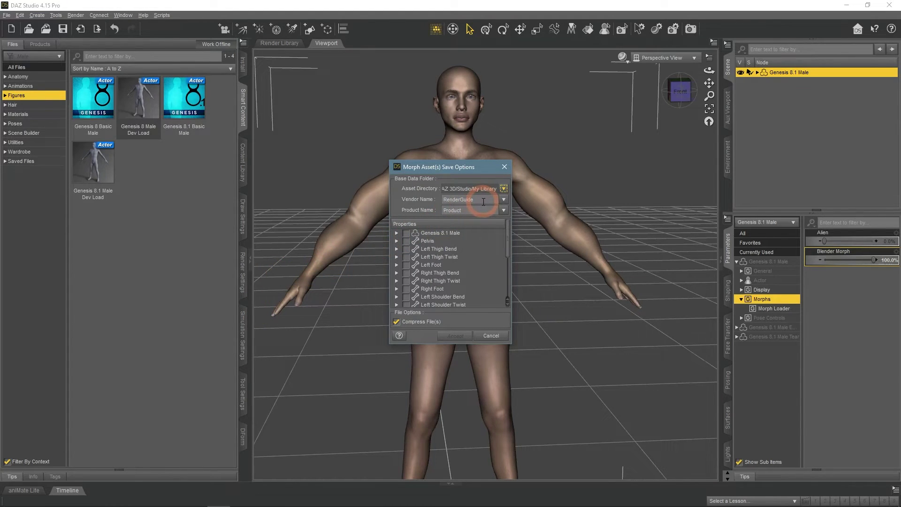
{"action": "left_click", "coordinate": [396, 233]}
{"action": "left_click", "coordinate": [406, 266]}
{"action": "left_click", "coordinate": [415, 281]}
{"action": "left_click", "coordinate": [444, 289]}
{"action": "left_click", "coordinate": [455, 335]}
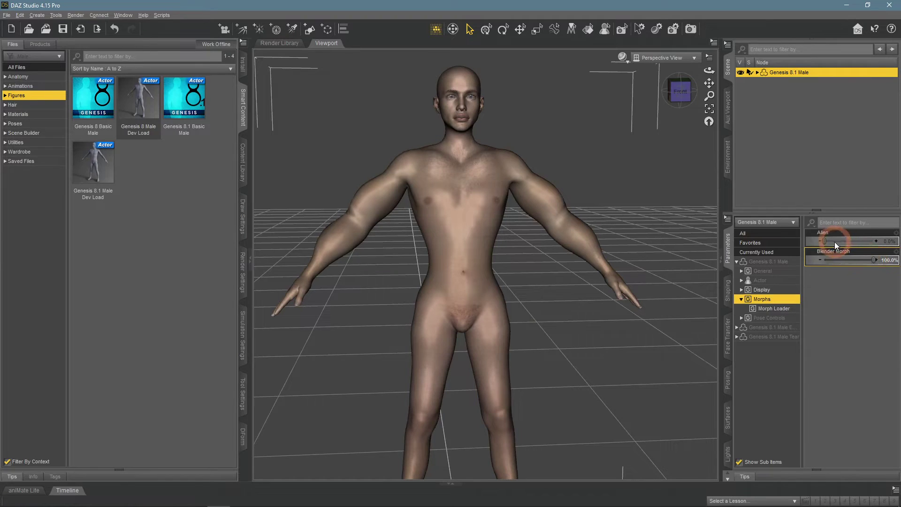
Step: Set the Alien morph to 100% so it combines with Blender Morph on the figure
{"action": "left_click_drag", "start_coordinate": [822, 242], "coordinate": [876, 241]}
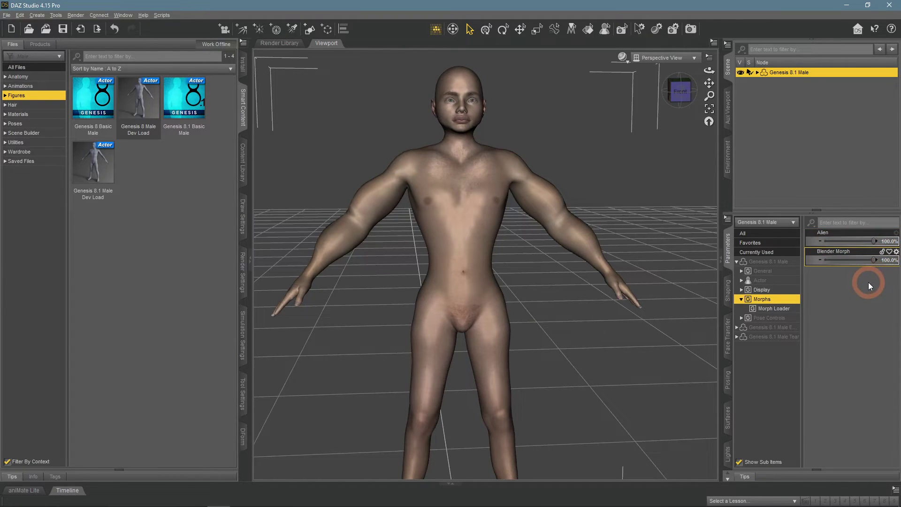
{"action": "left_click_drag", "start_coordinate": [709, 70], "coordinate": [709, 71]}
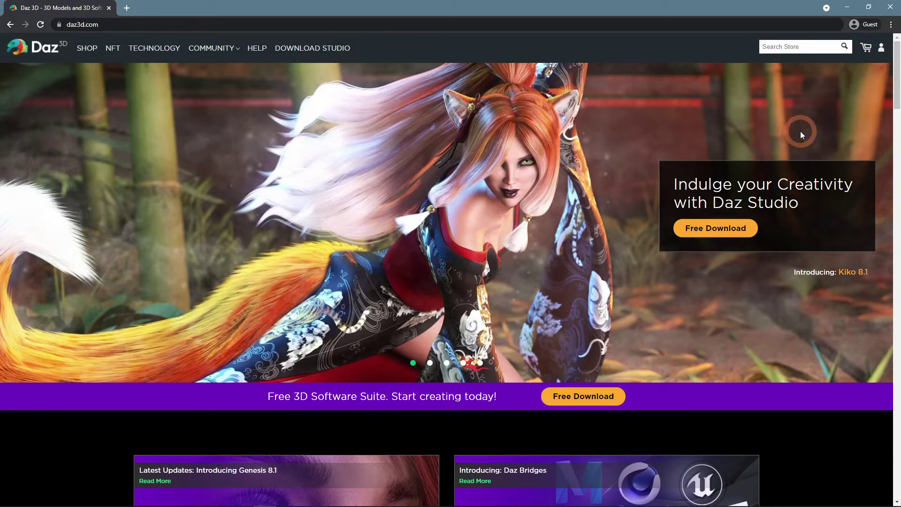
Step: Switch to the browser, look over the Daz 3D home page, and open its store
{"action": "scroll", "coordinate": [840, 300], "scroll_direction": "down", "scroll_amount": 3}
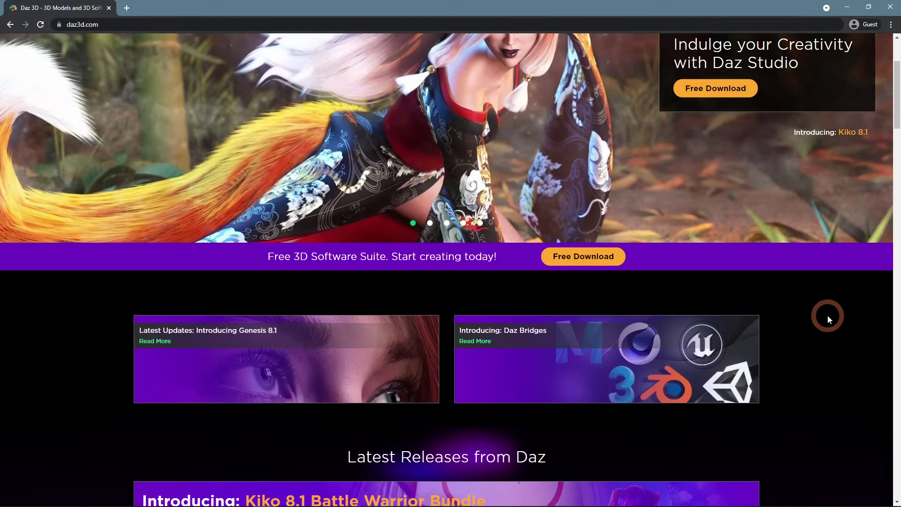
{"action": "scroll", "coordinate": [816, 314], "scroll_direction": "up", "scroll_amount": 3}
{"action": "left_click", "coordinate": [87, 52]}
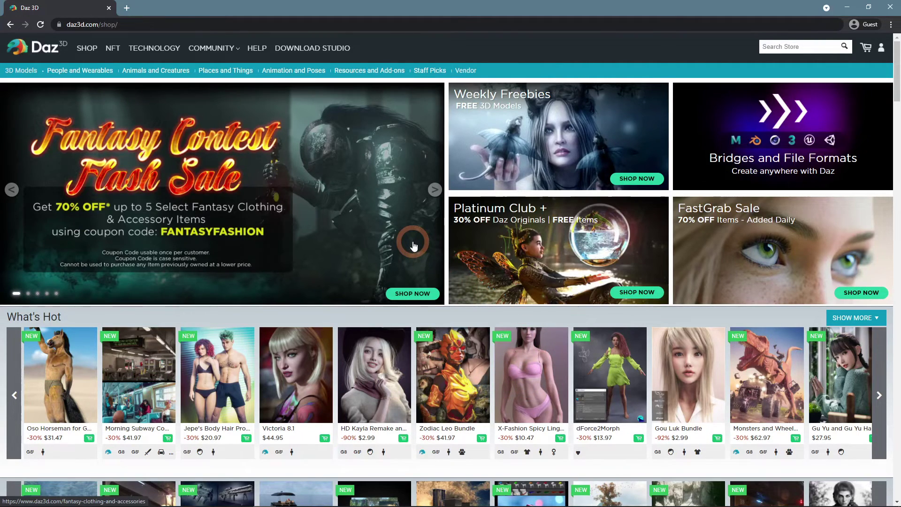
{"action": "key", "text": "alt+Left"}
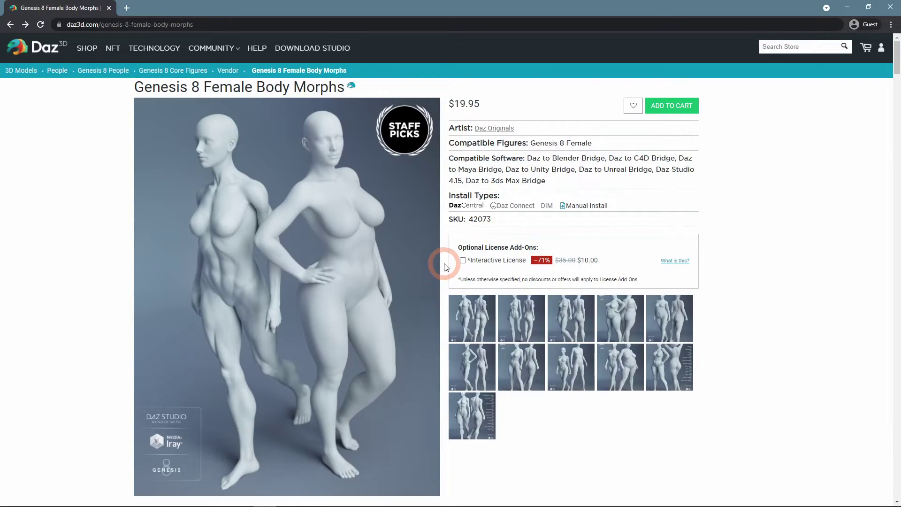
Step: View the preview images of the Genesis 8 Female Body Morphs product, from Emaciated through Fitness to Heavy
{"action": "scroll", "coordinate": [369, 218], "scroll_direction": "down", "scroll_amount": 1}
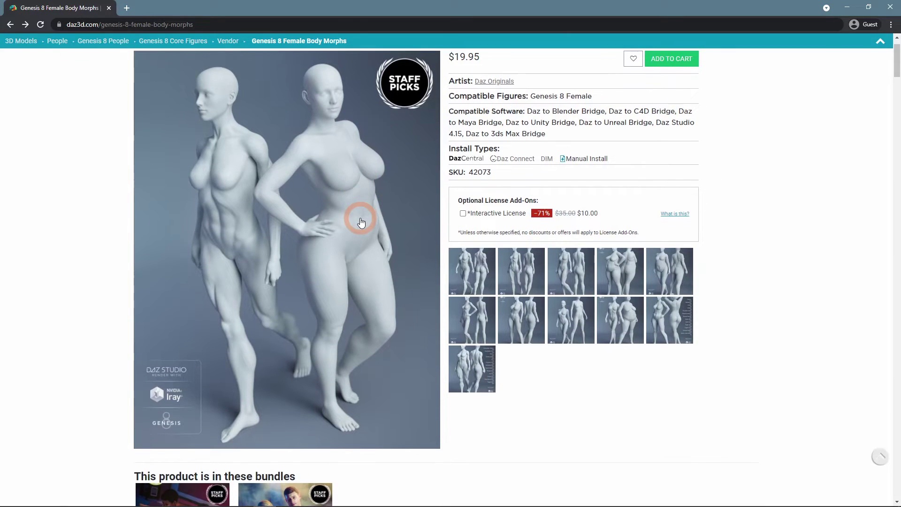
{"action": "left_click", "coordinate": [534, 274]}
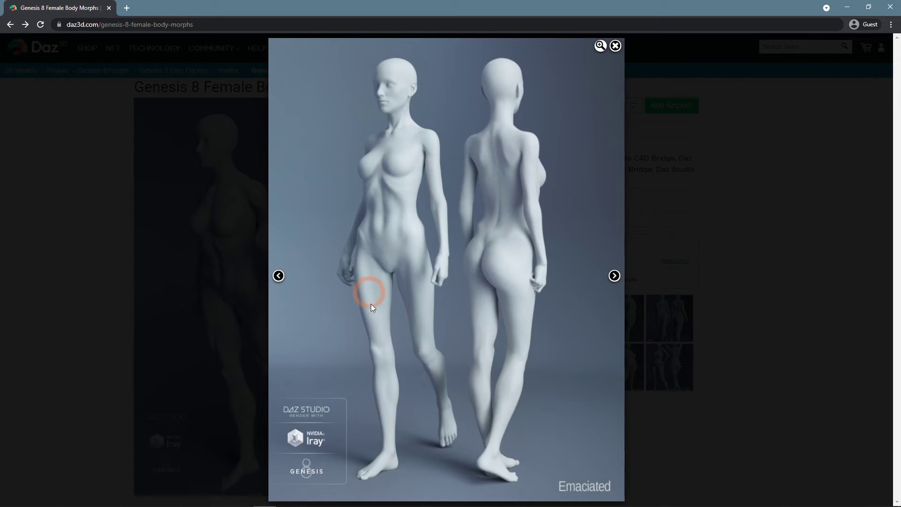
{"action": "left_click", "coordinate": [614, 275]}
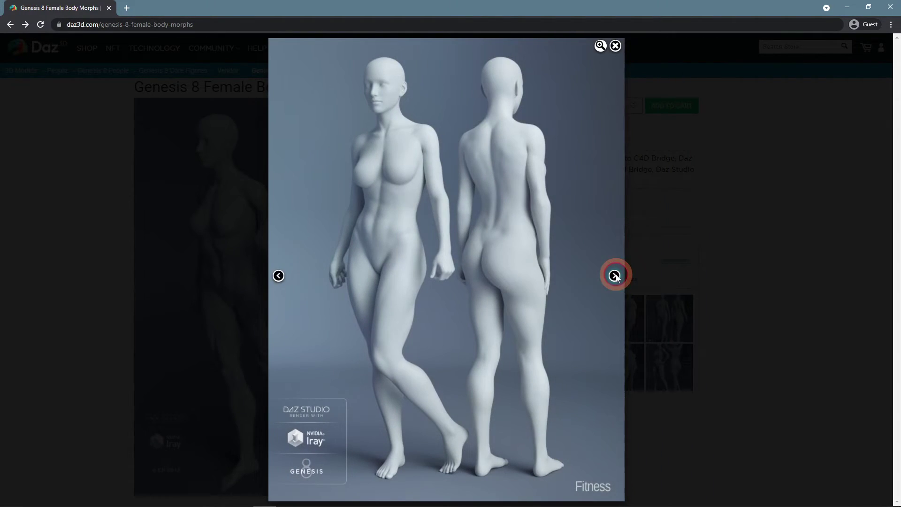
{"action": "left_click", "coordinate": [614, 275]}
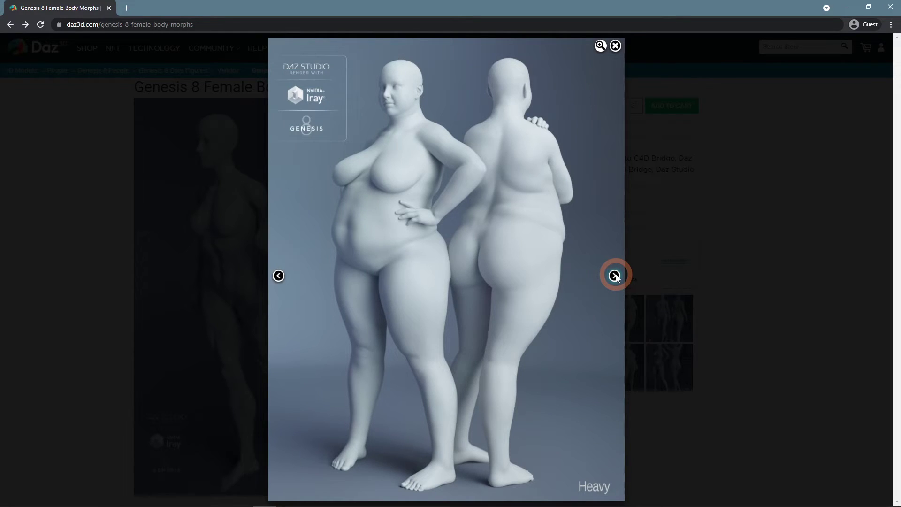
{"action": "left_click", "coordinate": [614, 275]}
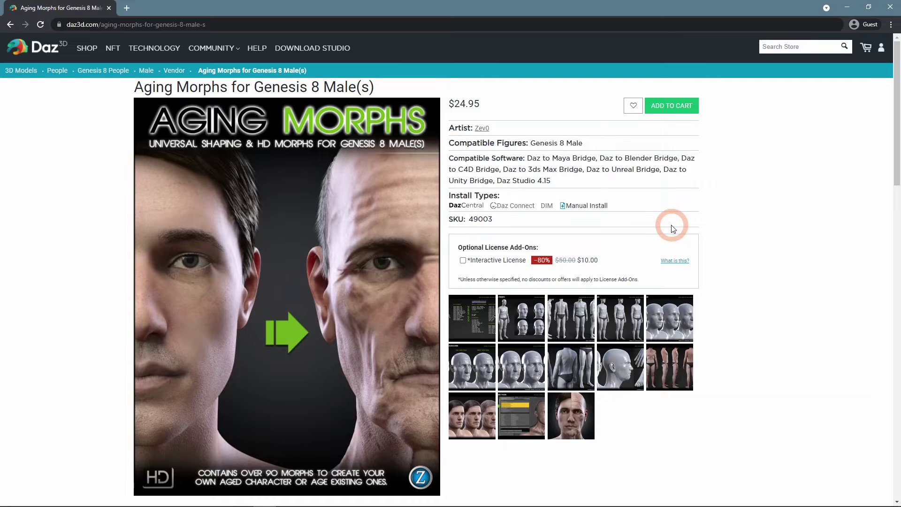
Step: View the body and head preset and body shape previews of Aging Morphs for Genesis 8 Male(s)
{"action": "scroll", "coordinate": [501, 264], "scroll_direction": "down", "scroll_amount": 1}
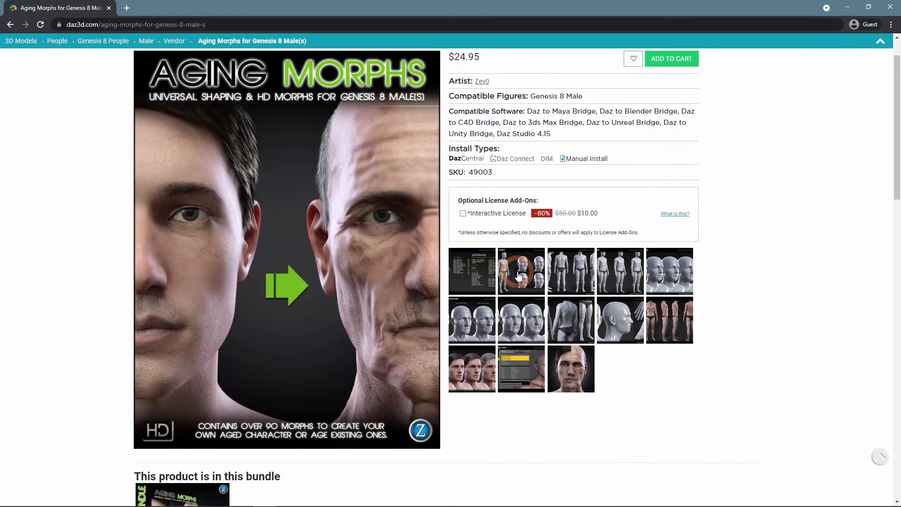
{"action": "left_click", "coordinate": [517, 271]}
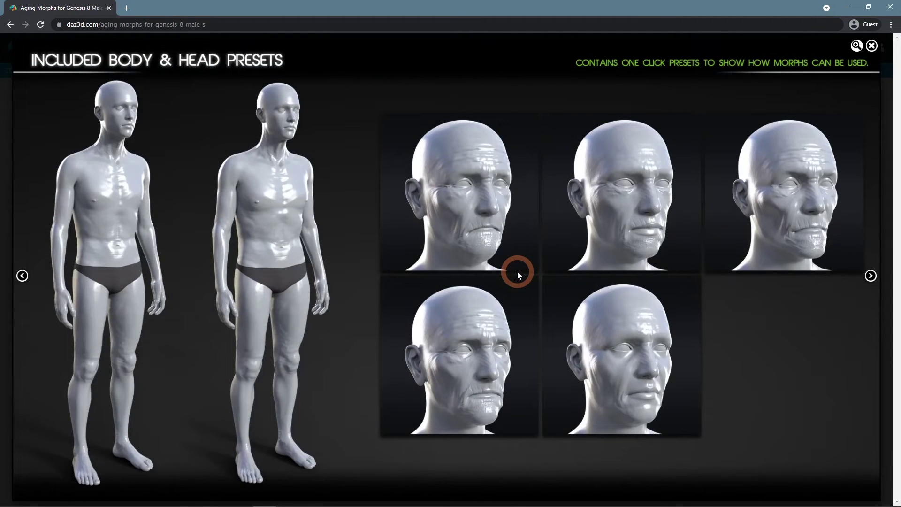
{"action": "left_click", "coordinate": [870, 275]}
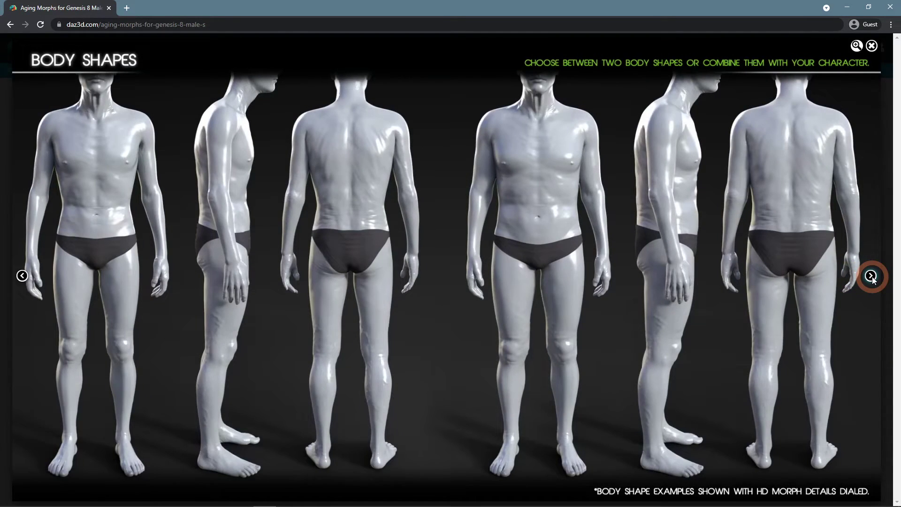
{"action": "left_click", "coordinate": [870, 276]}
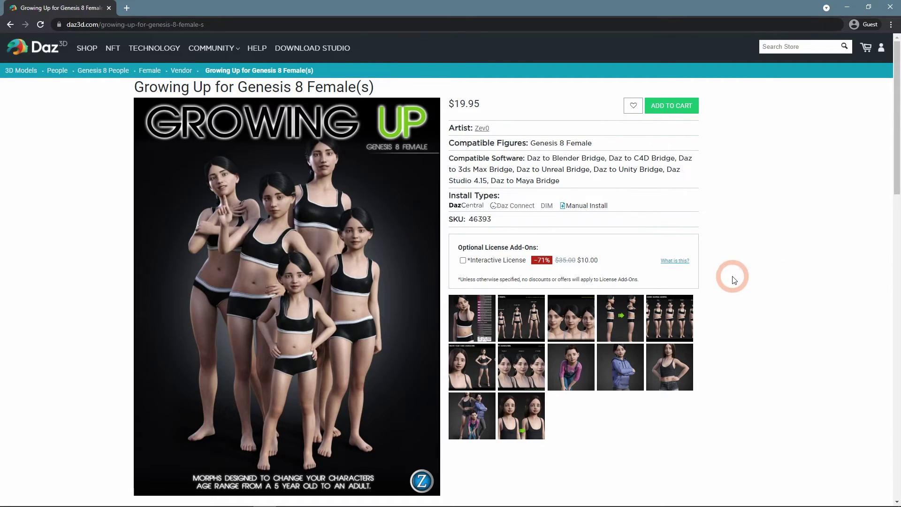
Step: Browse the preview gallery of Growing Up for Genesis 8 Female(s), starting from the body shaping morphs image
{"action": "left_click", "coordinate": [685, 325]}
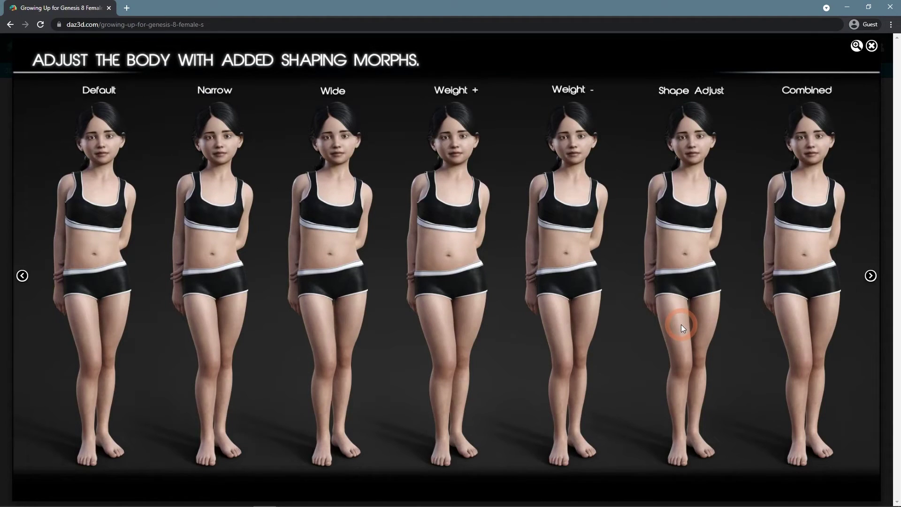
{"action": "left_click", "coordinate": [871, 276]}
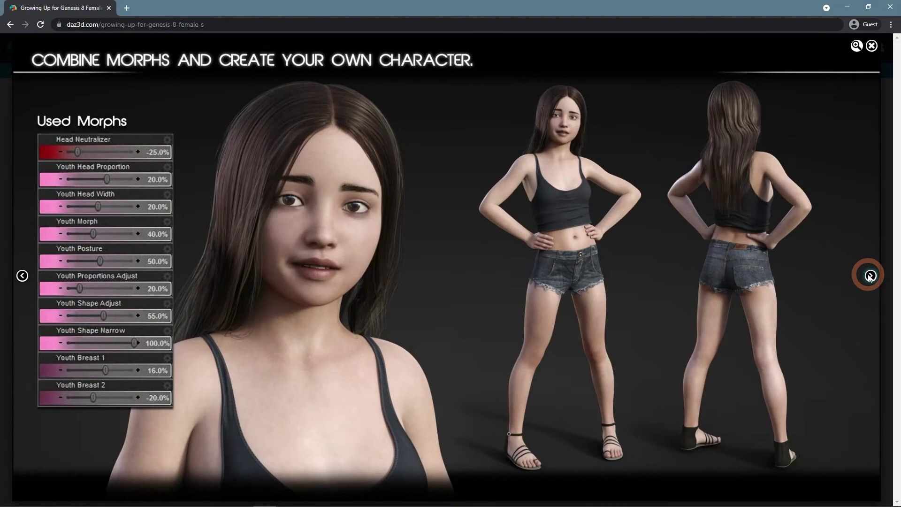
{"action": "left_click", "coordinate": [869, 276]}
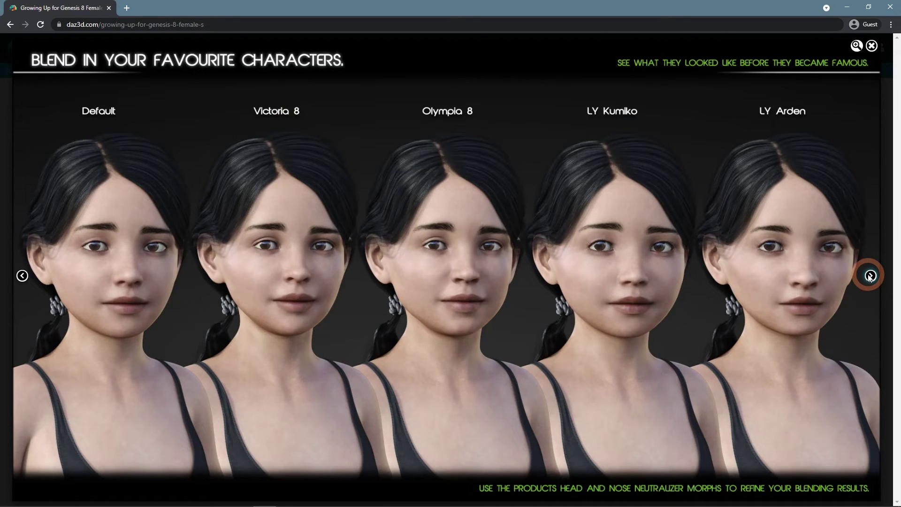
{"action": "left_click", "coordinate": [869, 276]}
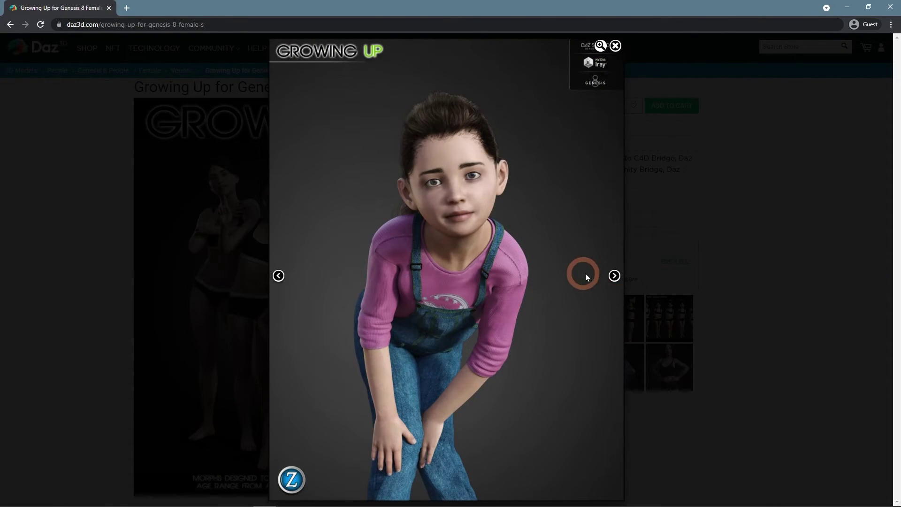
{"action": "left_click", "coordinate": [614, 276]}
{"action": "left_click", "coordinate": [614, 276]}
{"action": "left_click", "coordinate": [613, 277]}
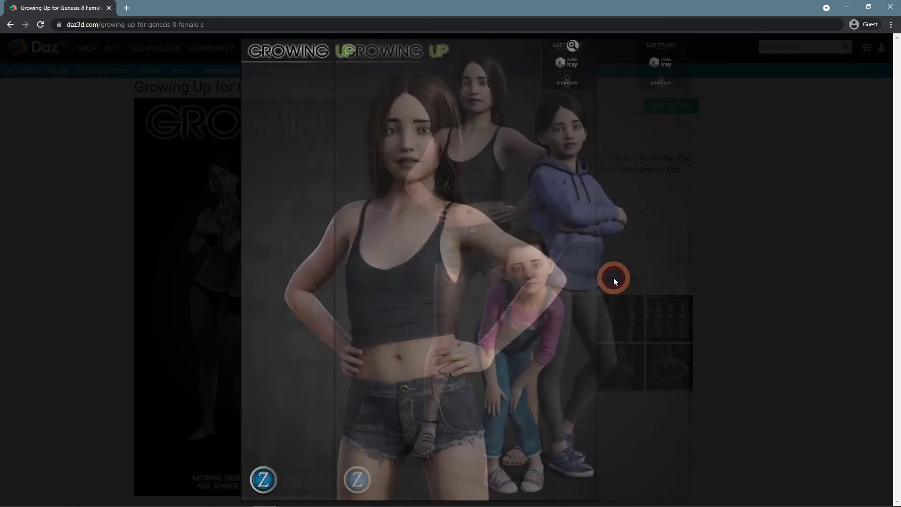
{"action": "left_click", "coordinate": [467, 295]}
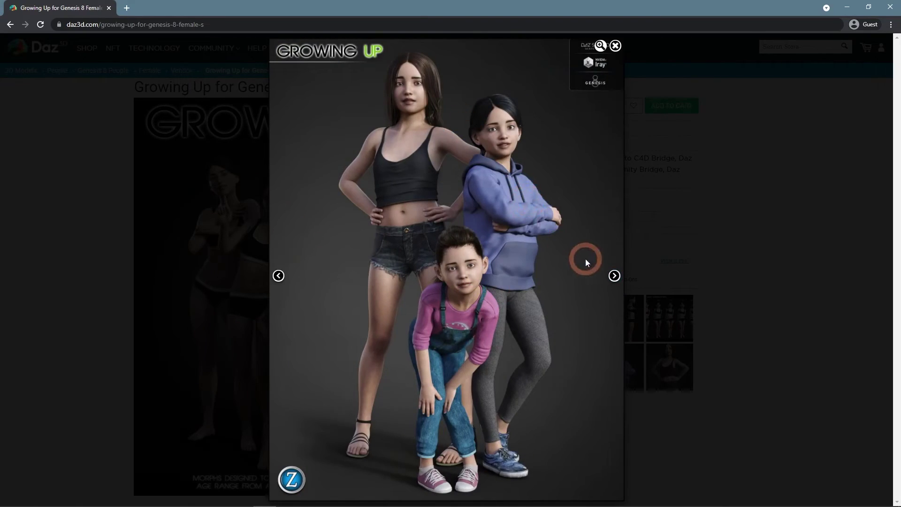
{"action": "left_click", "coordinate": [730, 271]}
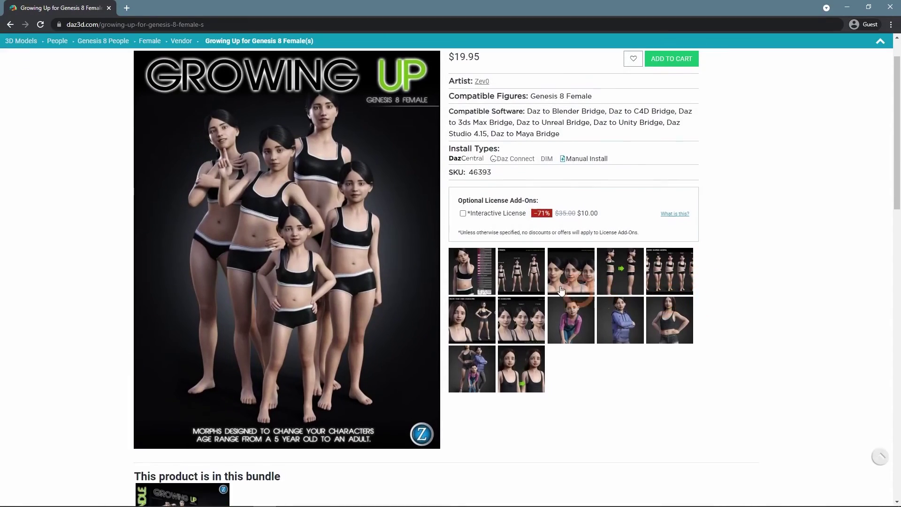
{"action": "left_click", "coordinate": [496, 266]}
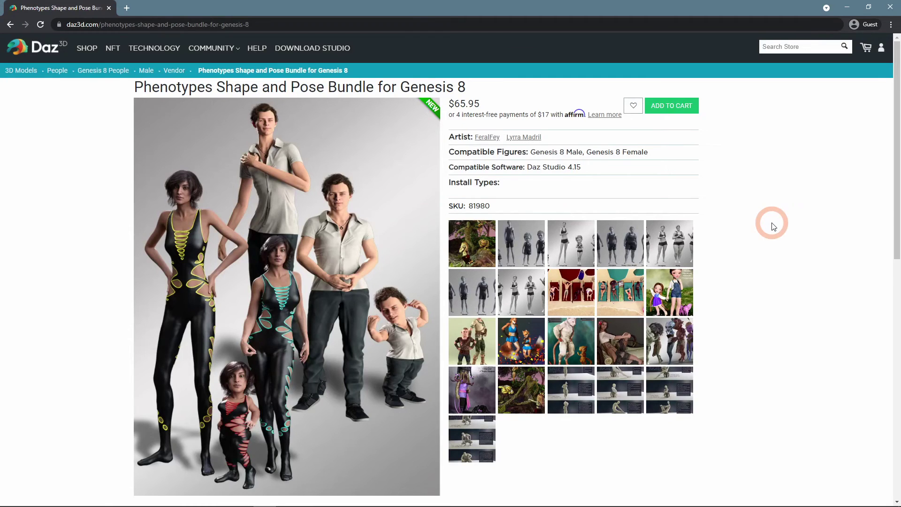
Step: Browse the body shape previews of the Phenotypes Shape and Pose Bundle for Genesis 8
{"action": "left_click", "coordinate": [348, 354]}
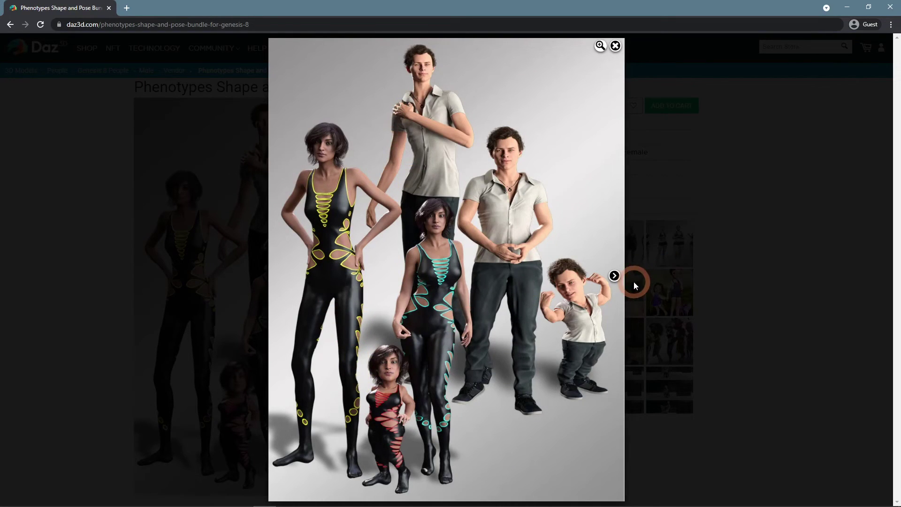
{"action": "left_click", "coordinate": [614, 275]}
{"action": "left_click", "coordinate": [614, 276]}
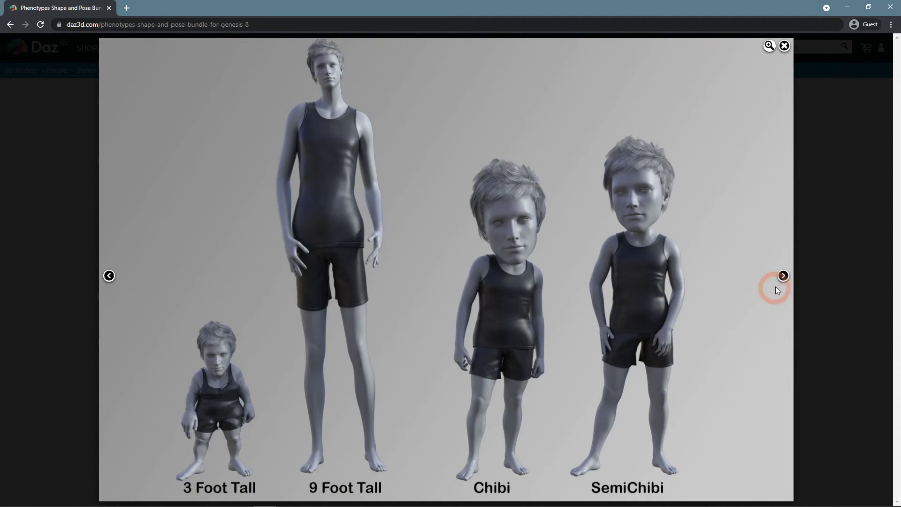
{"action": "left_click", "coordinate": [782, 277]}
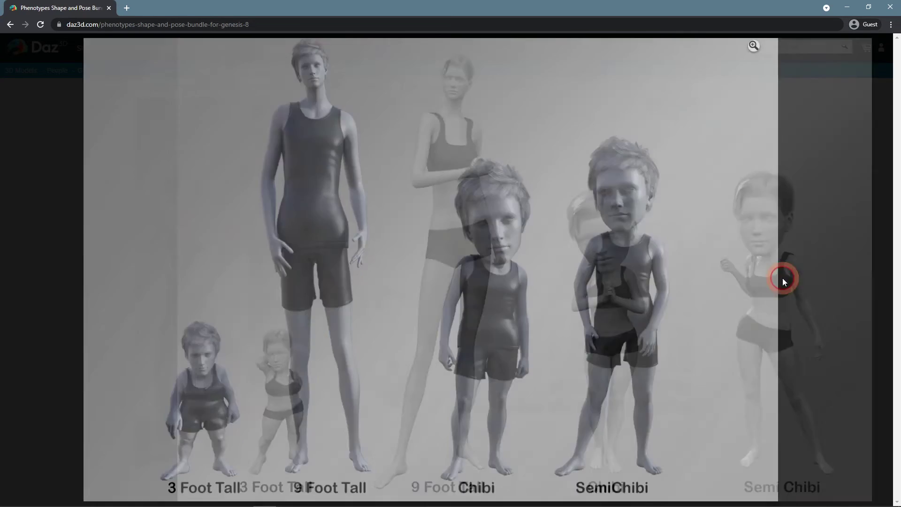
{"action": "left_click", "coordinate": [782, 277]}
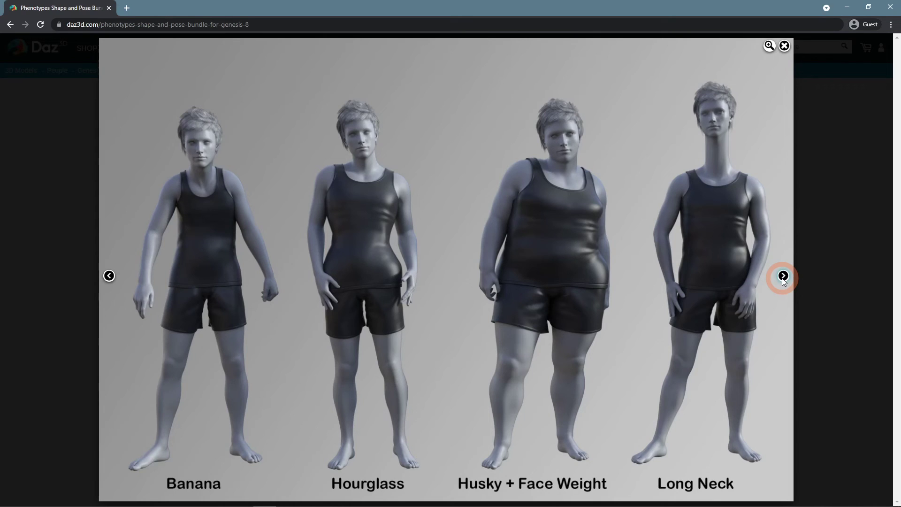
{"action": "left_click", "coordinate": [783, 277]}
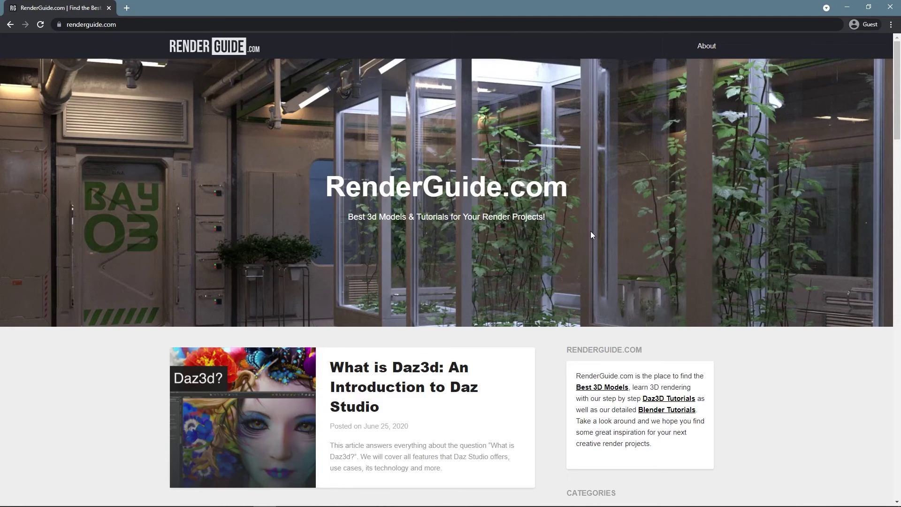
Step: Look through the RenderGuide.com article list and read down the Daz3D Create Custom Morph Tutorial to its Morph Loader Pro section
{"action": "scroll", "coordinate": [777, 316], "scroll_direction": "down", "scroll_amount": 10}
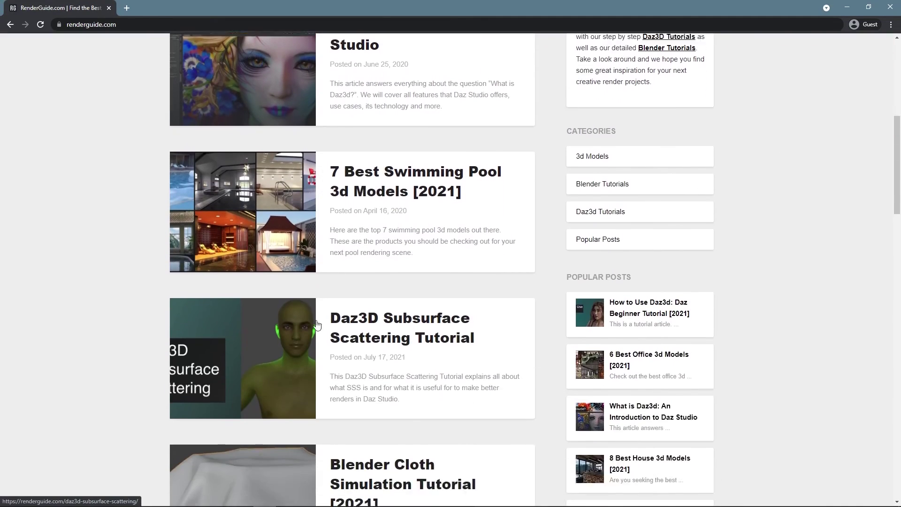
{"action": "scroll", "coordinate": [181, 203], "scroll_direction": "down", "scroll_amount": 6}
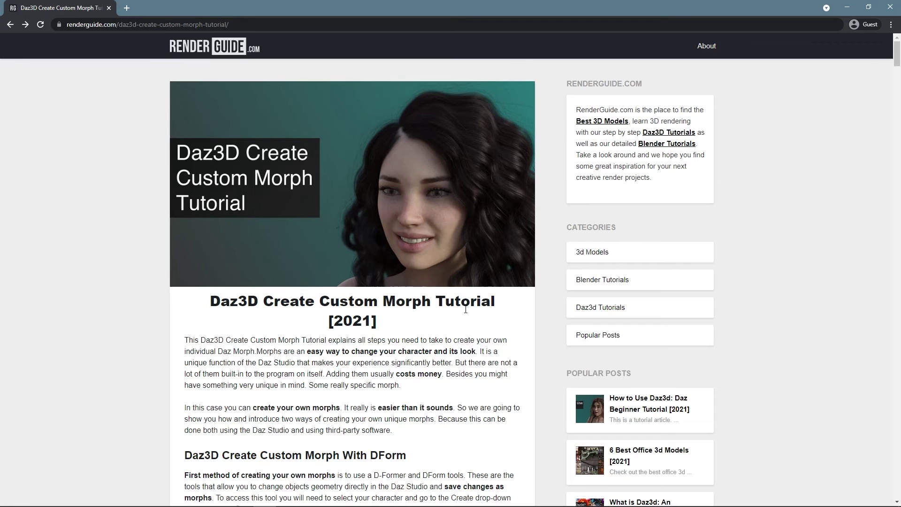
{"action": "scroll", "coordinate": [730, 228], "scroll_direction": "down", "scroll_amount": 7}
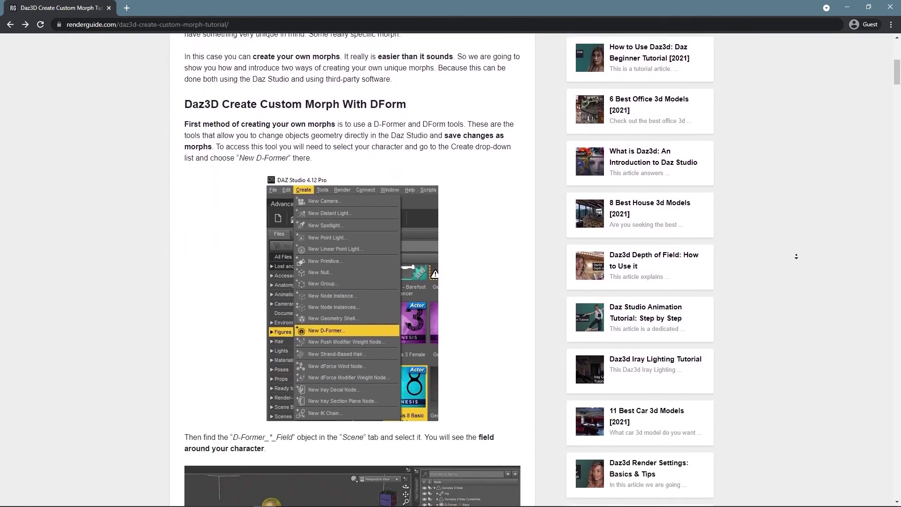
{"action": "scroll", "coordinate": [795, 256], "scroll_direction": "down", "scroll_amount": 20}
{"action": "scroll", "coordinate": [797, 272], "scroll_direction": "down", "scroll_amount": 20}
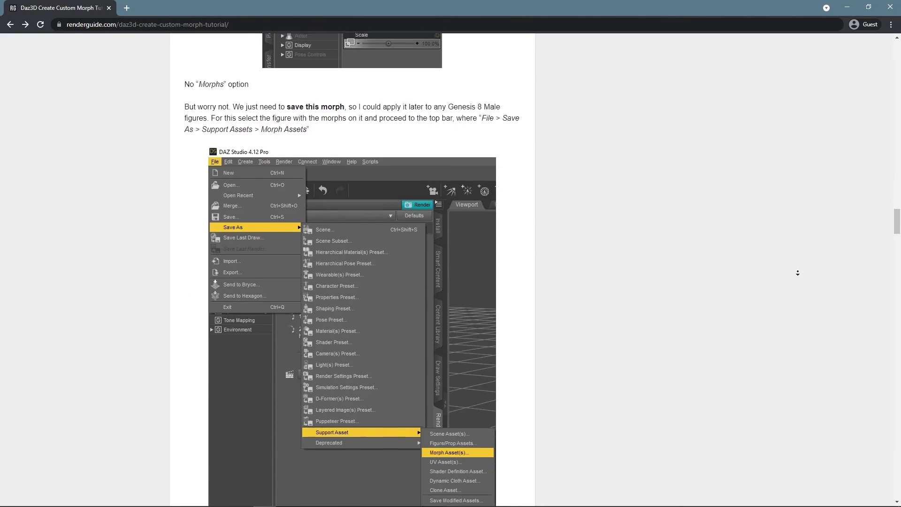
{"action": "scroll", "coordinate": [797, 272], "scroll_direction": "down", "scroll_amount": 20}
{"action": "scroll", "coordinate": [797, 273], "scroll_direction": "down", "scroll_amount": 20}
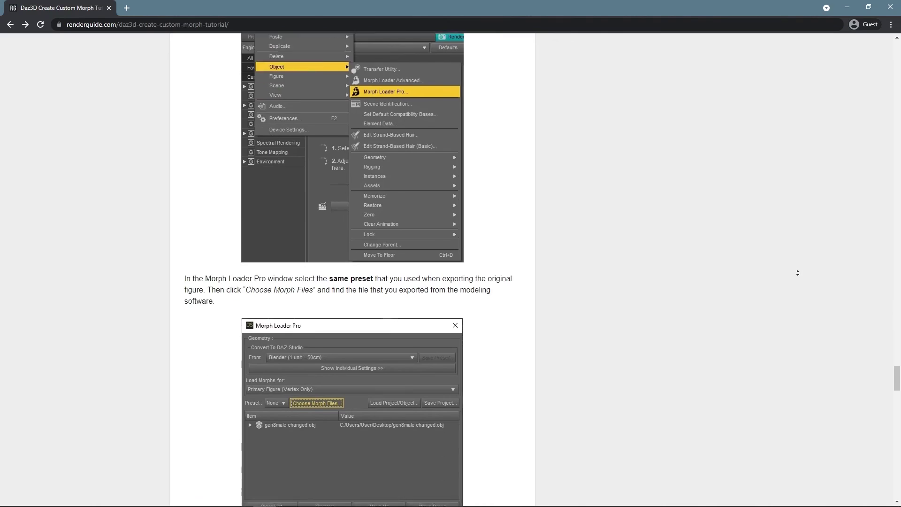